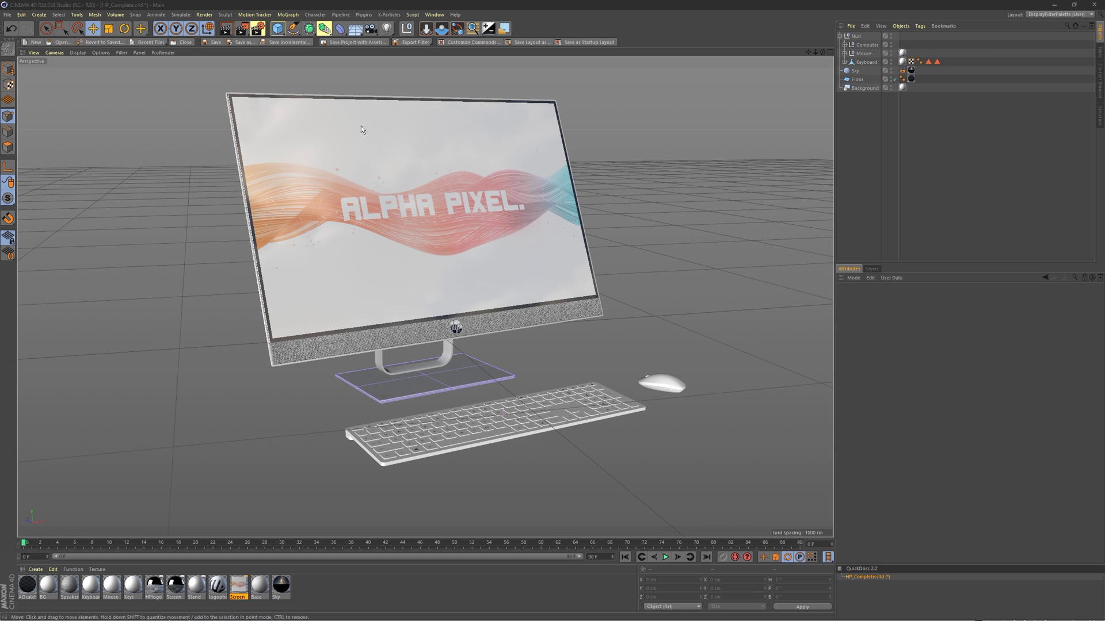
Frame the computer model and select the Computer group in the Object Manager.
mouse_move(453, 306)
middle_mouse_down("alt")
mouse_move(413, 268)
mouse_move(415, 285)
mouse_move(464, 320)
middle_mouse_up("alt")
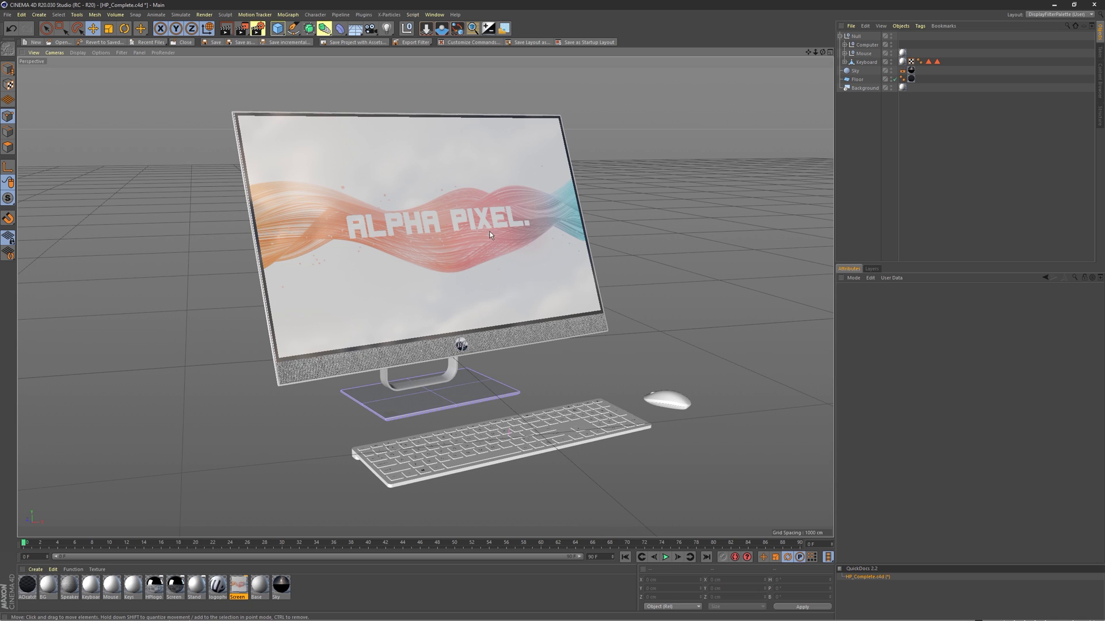
middle_click_drag(514, 236, 536, 242, "alt")
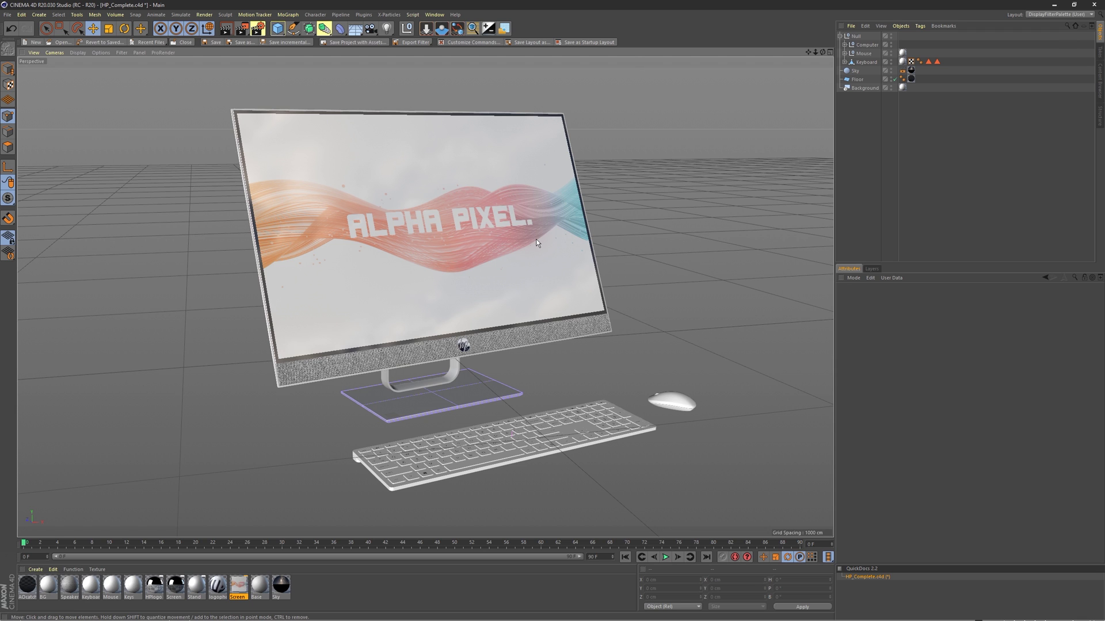
left_click_drag(536, 239, 405, 243, "alt")
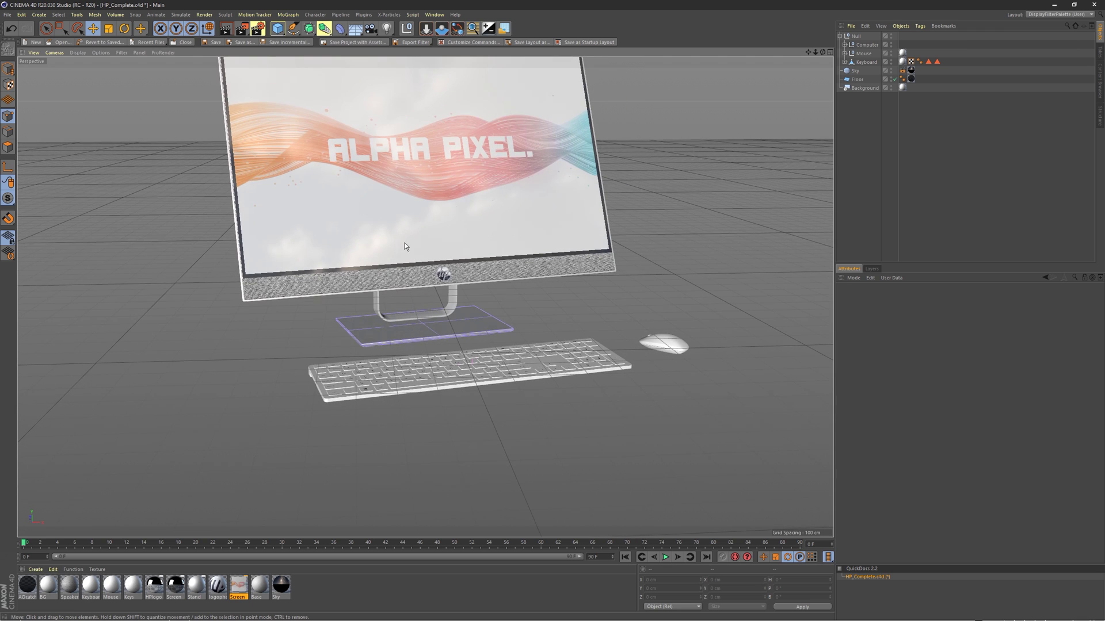
left_click(863, 45)
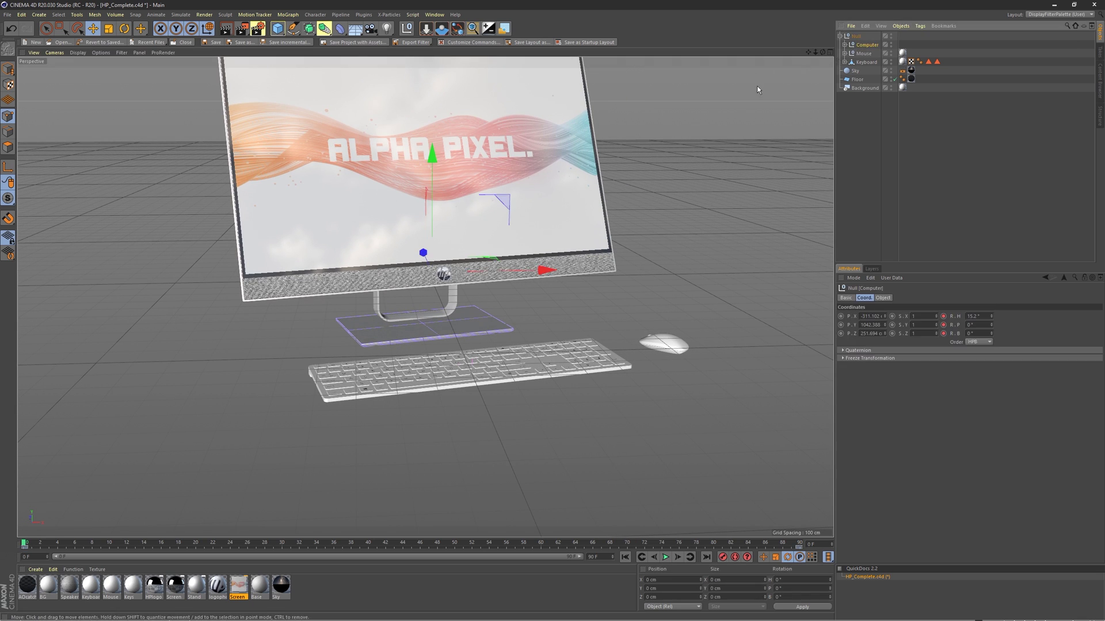
mouse_move(380, 85)
left_mouse_down("alt")
mouse_move(504, 177)
mouse_move(421, 172)
left_mouse_up("alt")
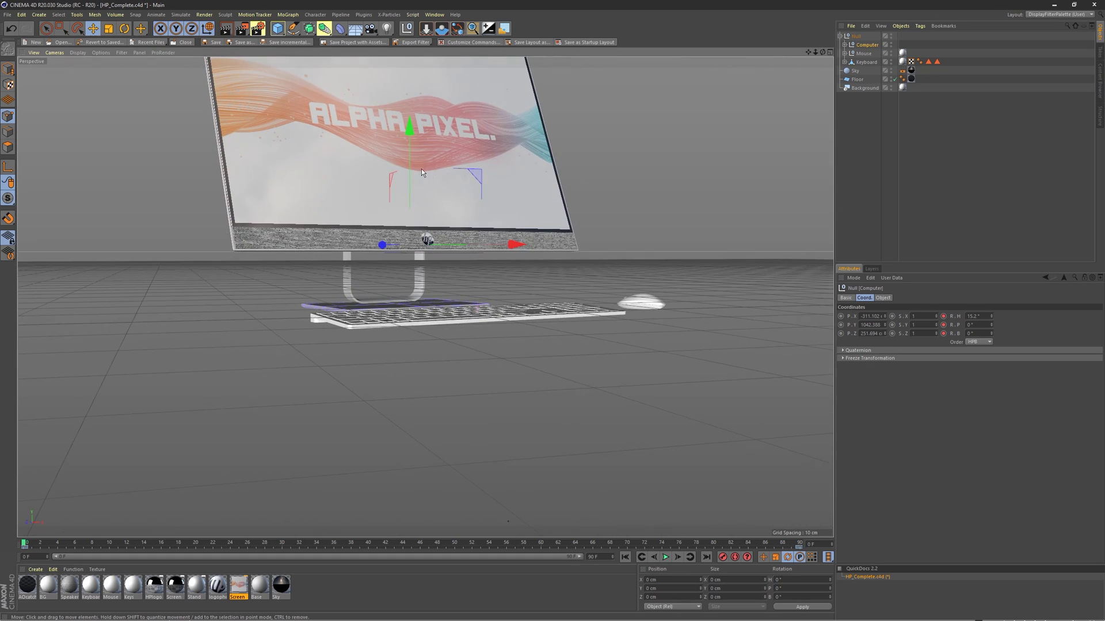
mouse_move(371, 71)
left_mouse_down("alt")
mouse_move(395, 151)
mouse_move(415, 167)
left_mouse_up("alt")
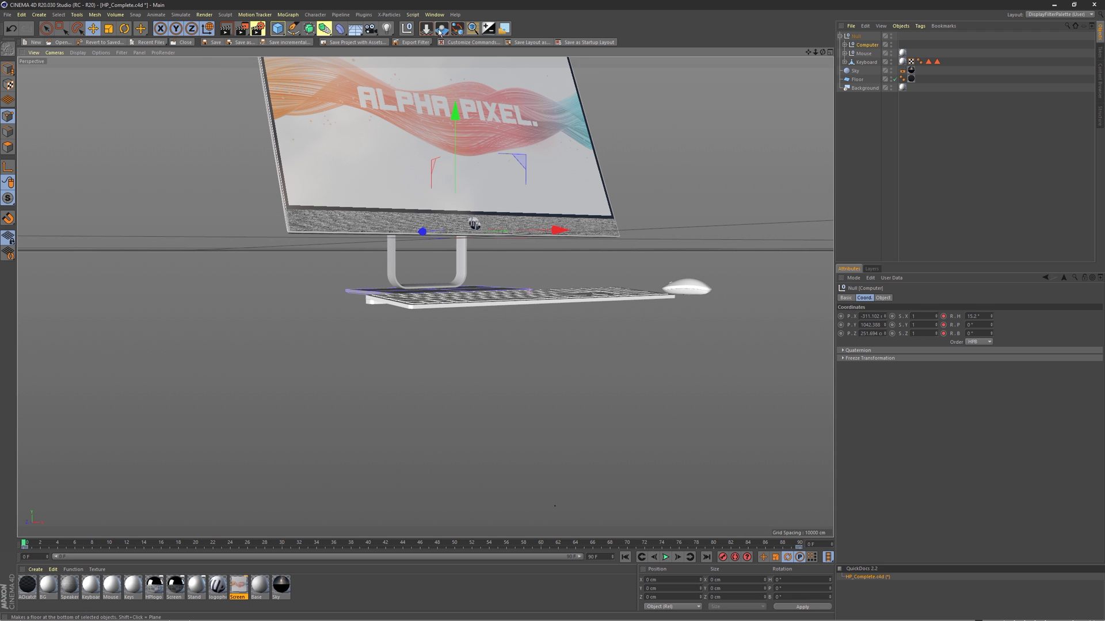
Generate a dark Instant Floor plane under the Computer and select Floor - Computer.
left_click(443, 31)
mouse_move(440, 172)
left_mouse_down("alt")
mouse_move(442, 281)
mouse_move(554, 265)
mouse_move(402, 294)
mouse_move(380, 274)
mouse_move(354, 292)
mouse_move(370, 212)
mouse_move(329, 233)
mouse_move(432, 257)
mouse_move(588, 209)
mouse_move(634, 175)
left_mouse_up("alt")
scroll(380, 274, "up", 2)
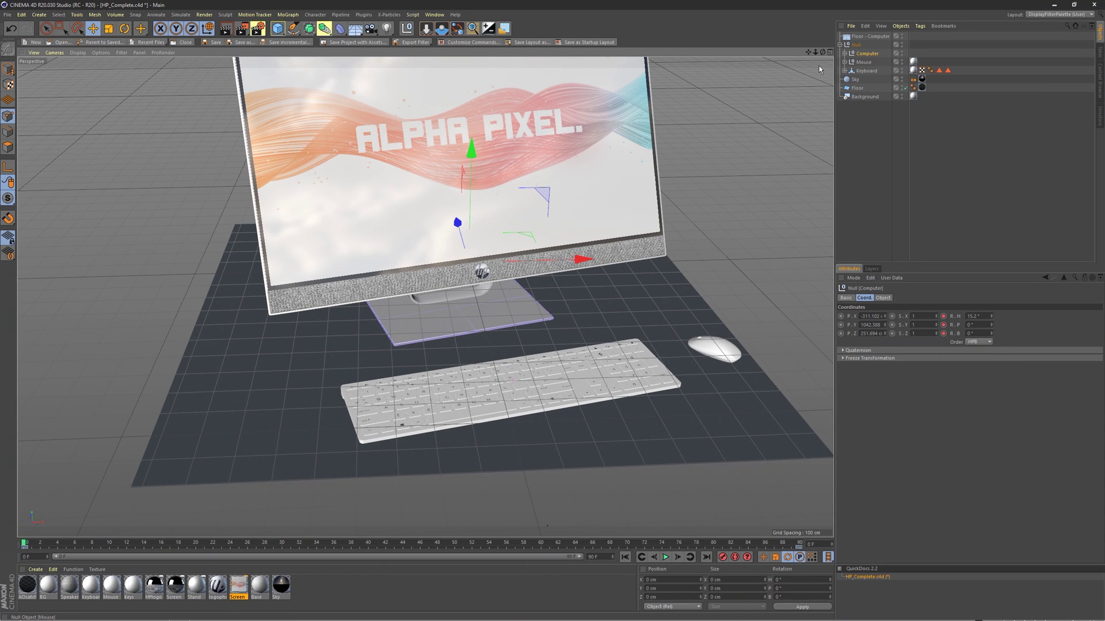
left_click(864, 37)
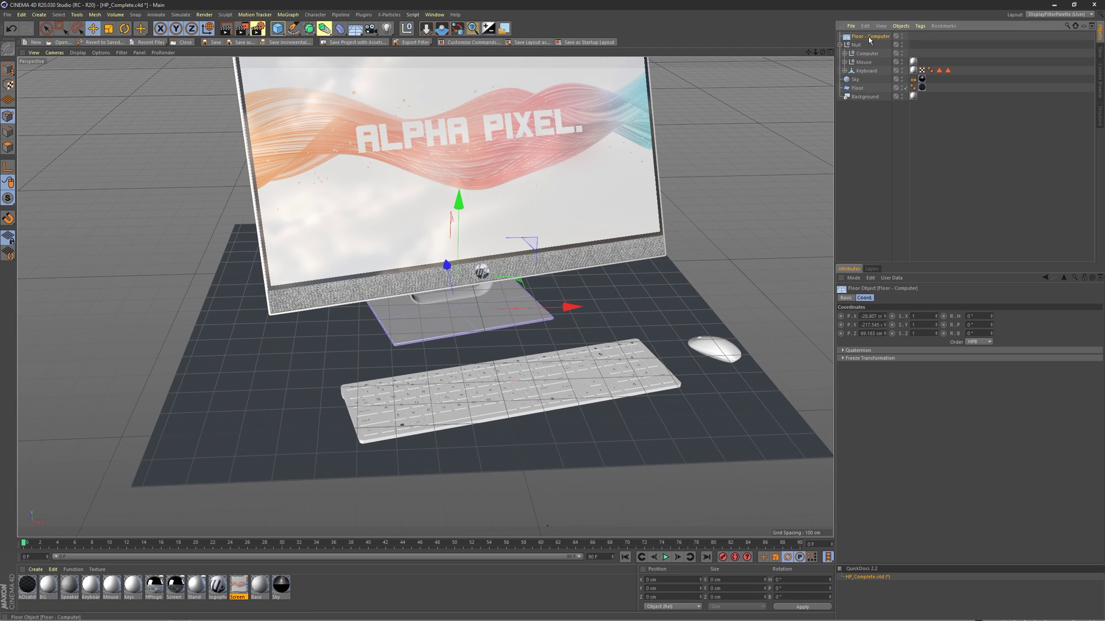
Delete Floor - Computer and regenerate it beneath the Computer group with Instant Floor.
key("Delete")
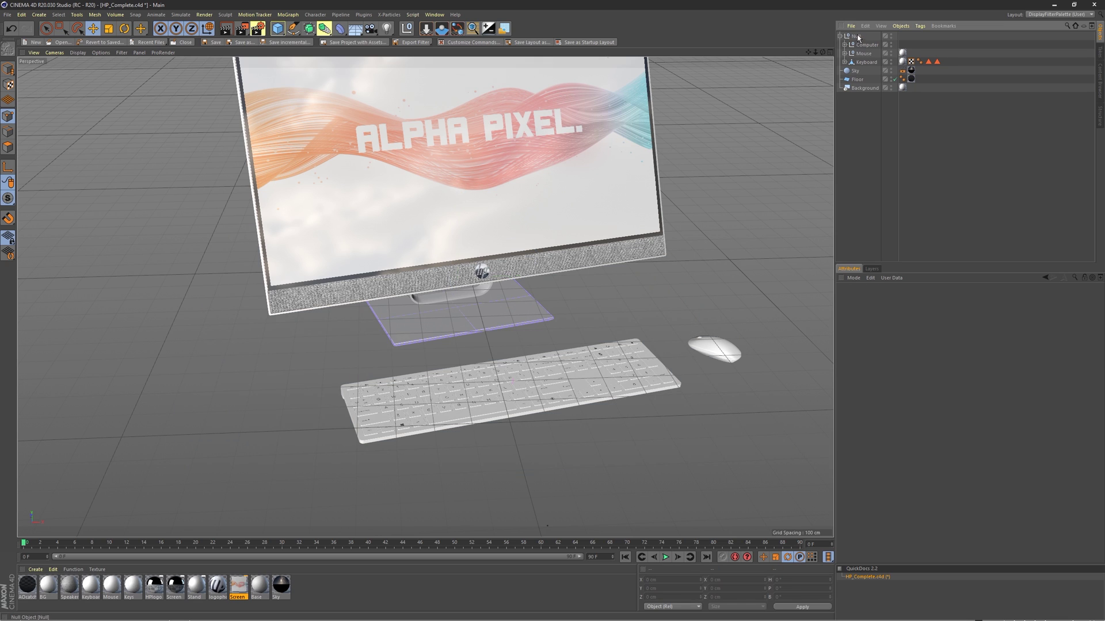
left_click(860, 45)
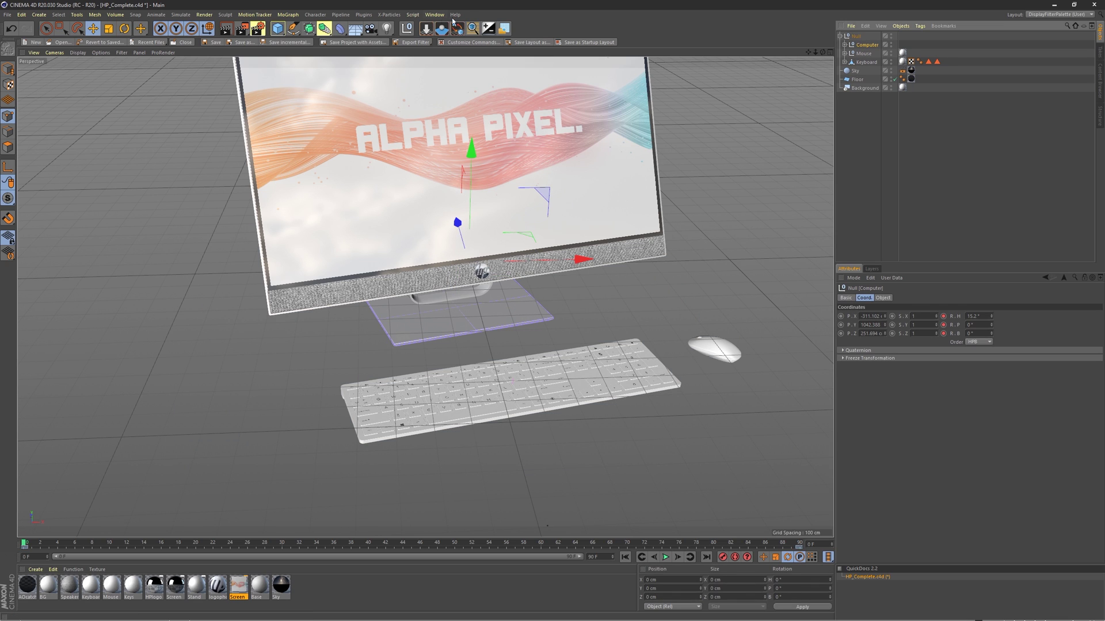
left_click(443, 33)
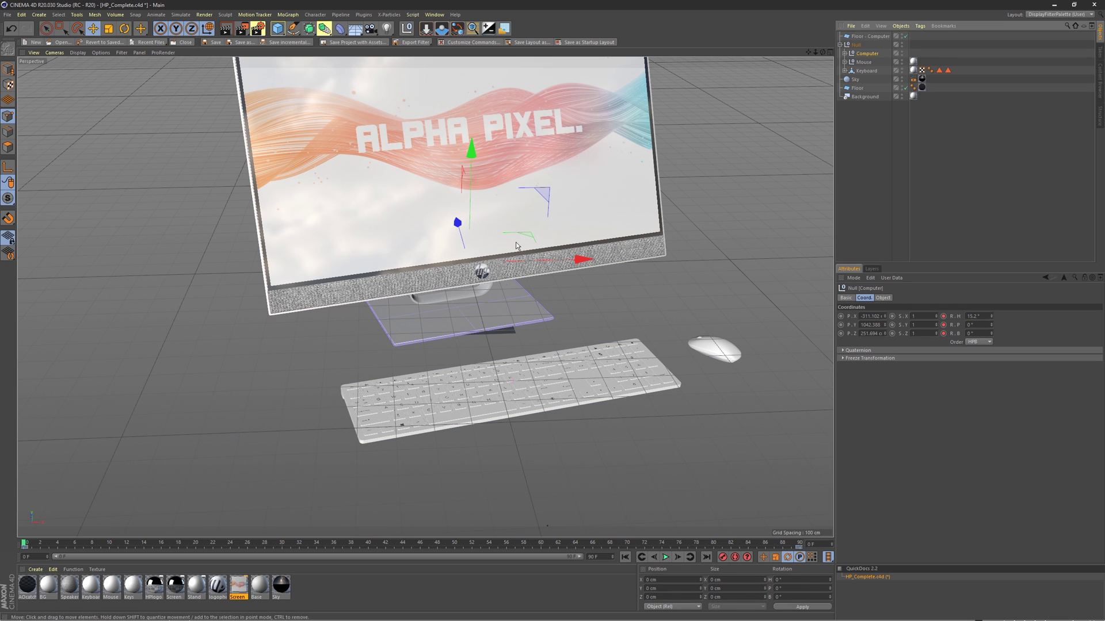
Select the regenerated Floor - Computer and inspect it around the computer and mouse.
mouse_move(420, 306)
left_mouse_down("alt")
mouse_move(503, 232)
mouse_move(418, 291)
mouse_move(437, 288)
left_mouse_up("alt")
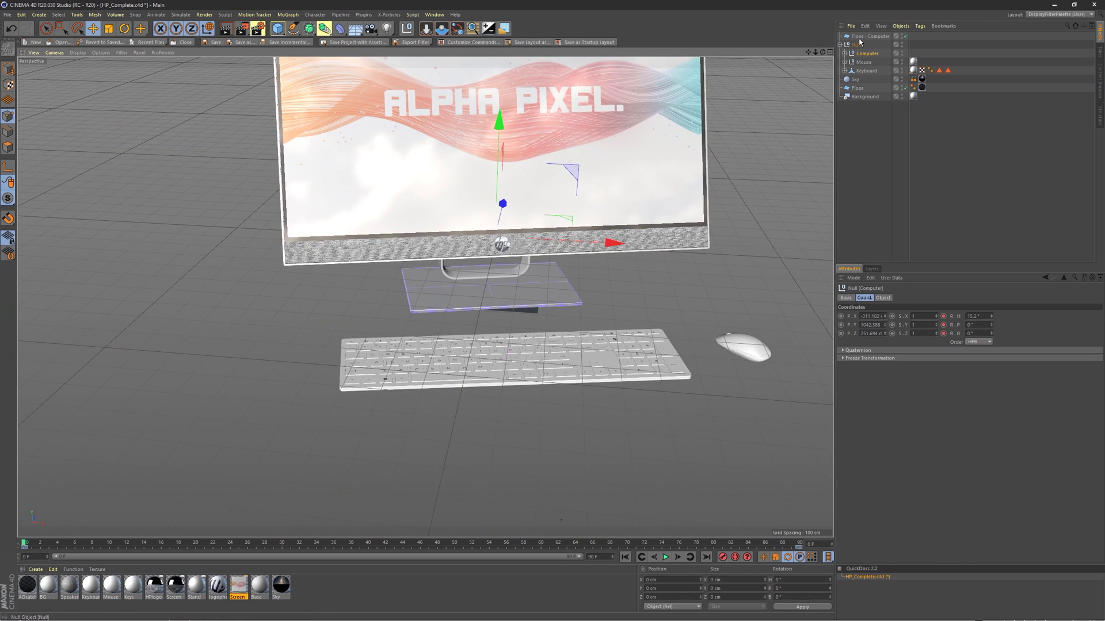
left_click(870, 35)
key("t")
scroll(751, 229, "down", 5)
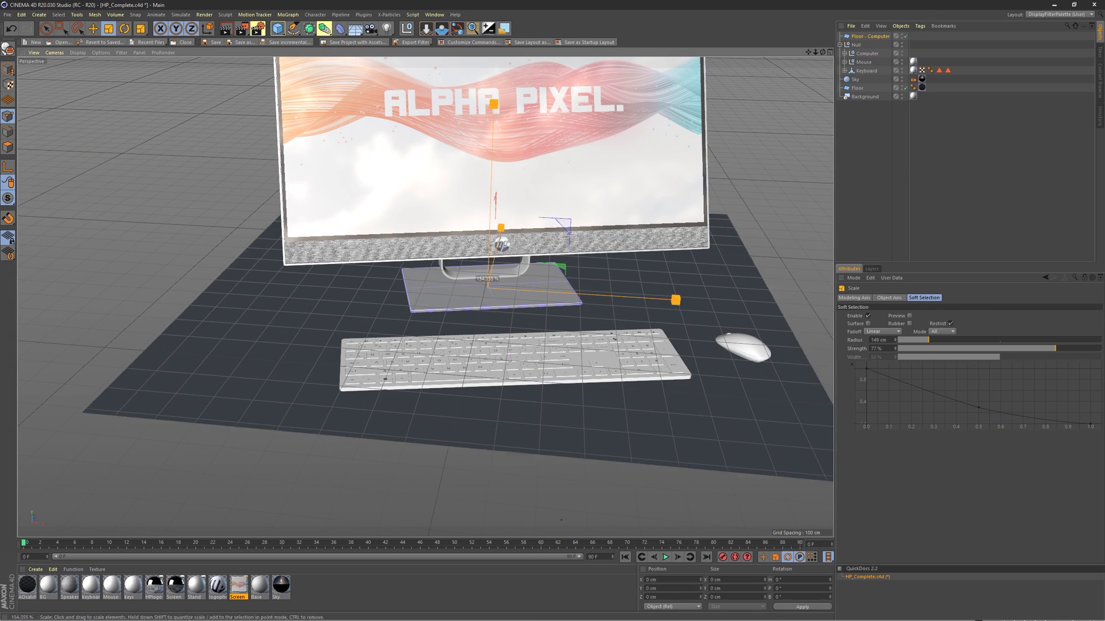
left_click_drag(751, 229, 528, 246, "alt")
scroll(528, 246, "up", 2)
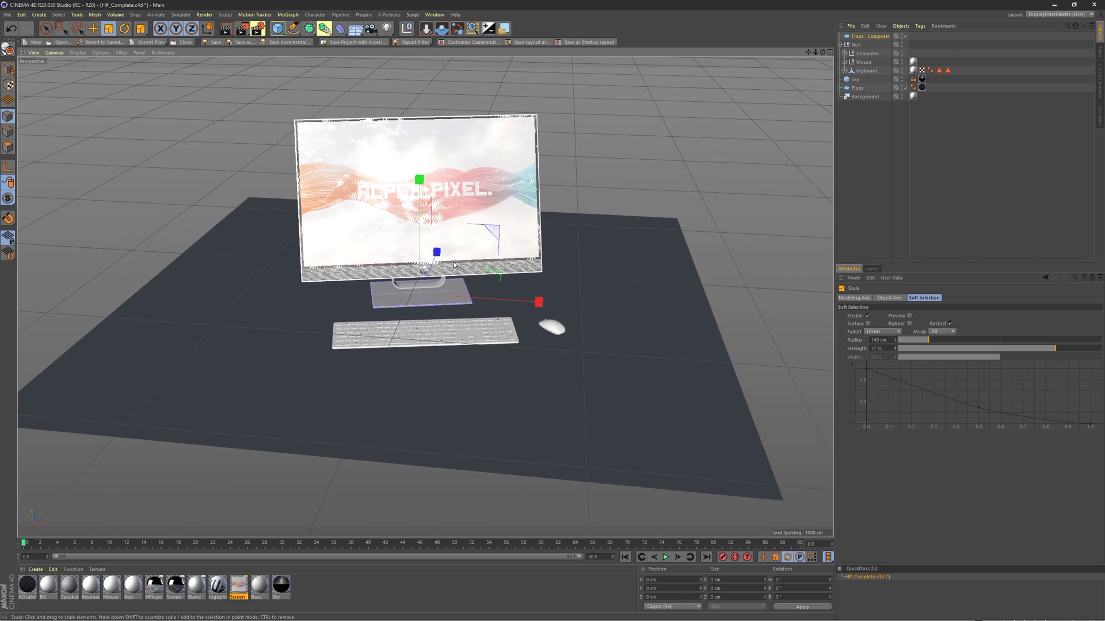
scroll(528, 247, "up", 3)
mouse_move(420, 285)
left_mouse_down("alt")
mouse_move(468, 253)
mouse_move(451, 248)
left_mouse_up("alt")
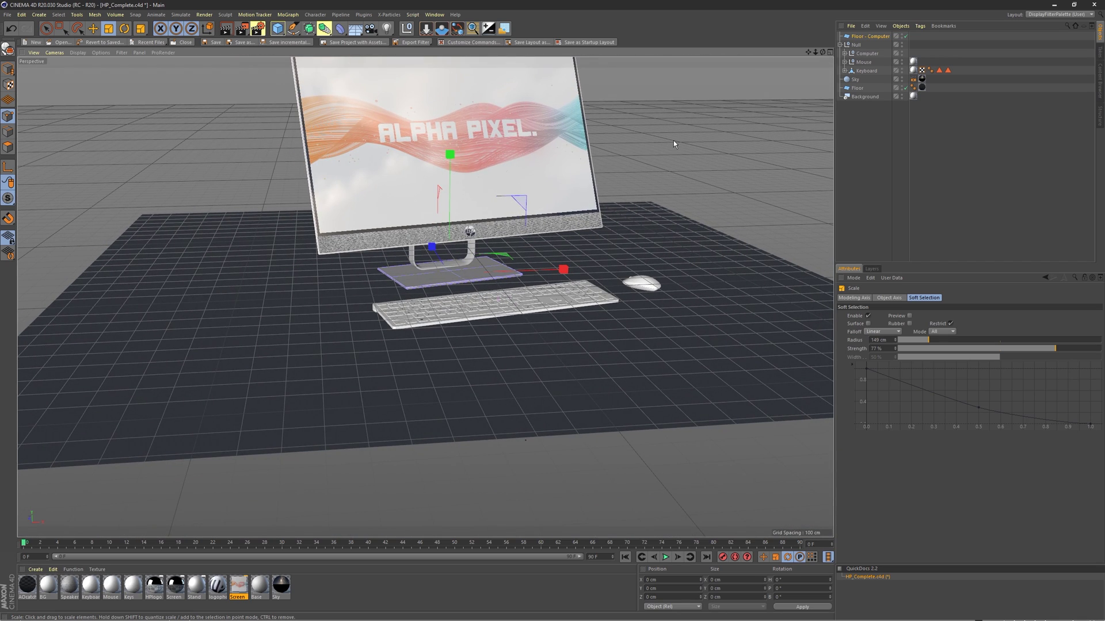
scroll(581, 215, "up", 3)
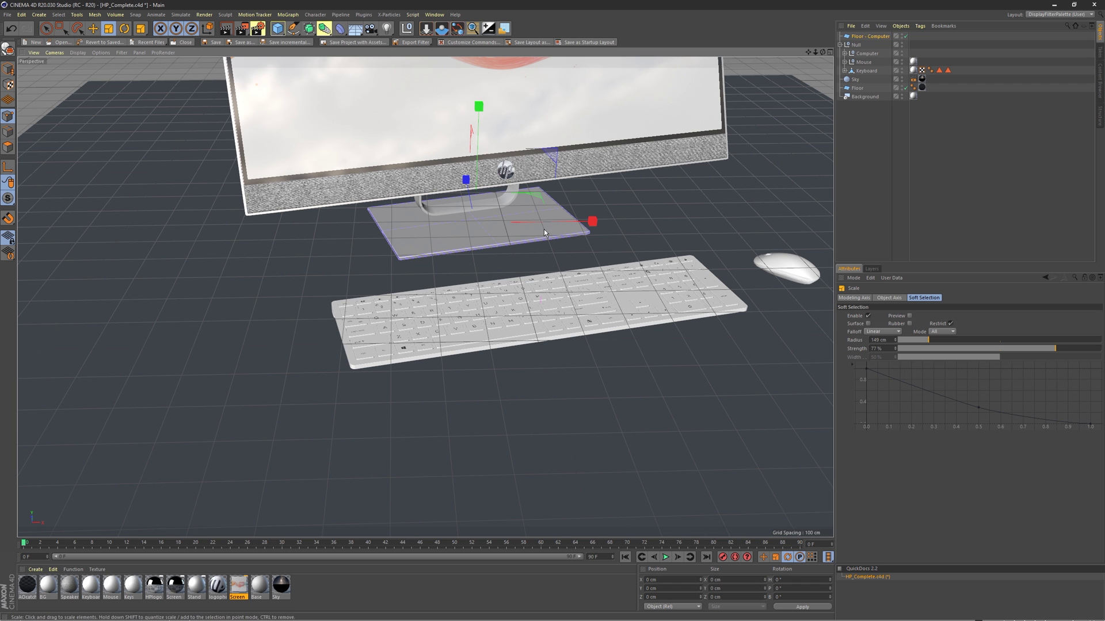
mouse_move(561, 216)
left_mouse_down("alt")
mouse_move(348, 242)
mouse_move(619, 140)
left_mouse_up("alt")
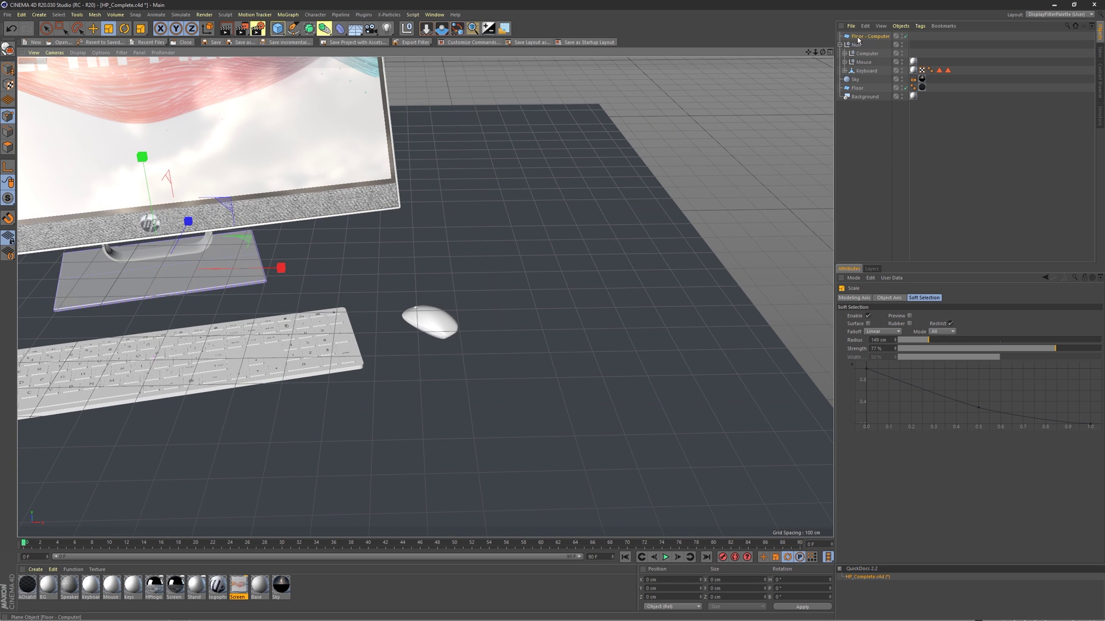
left_click(864, 37)
Delete the computer's floor, add a Tube primitive and frame it at eye level.
key("Delete")
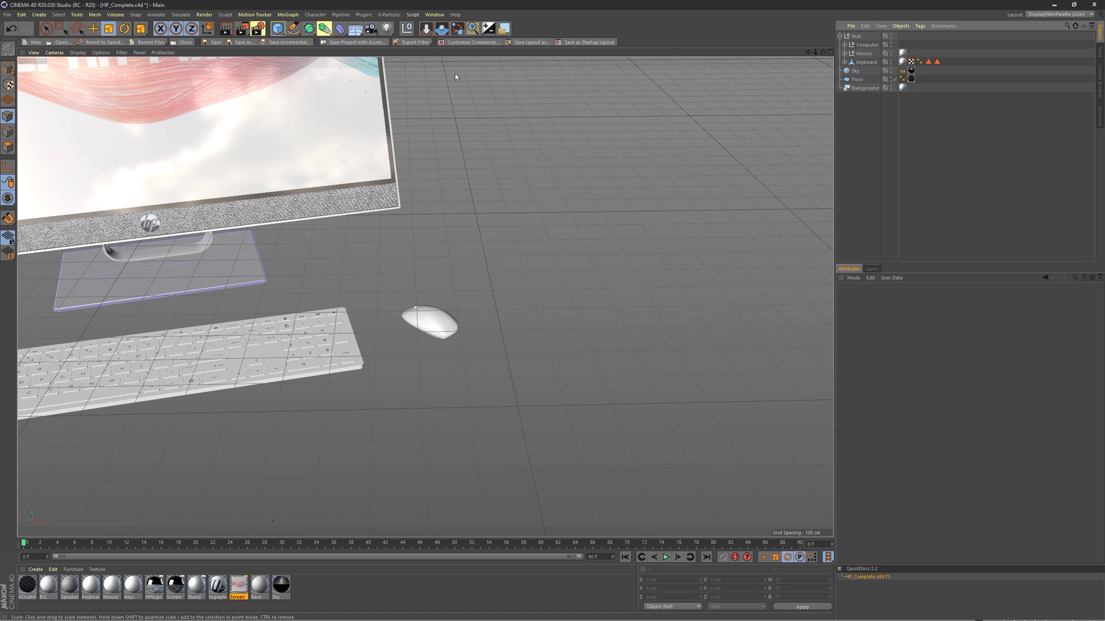
left_click(284, 32)
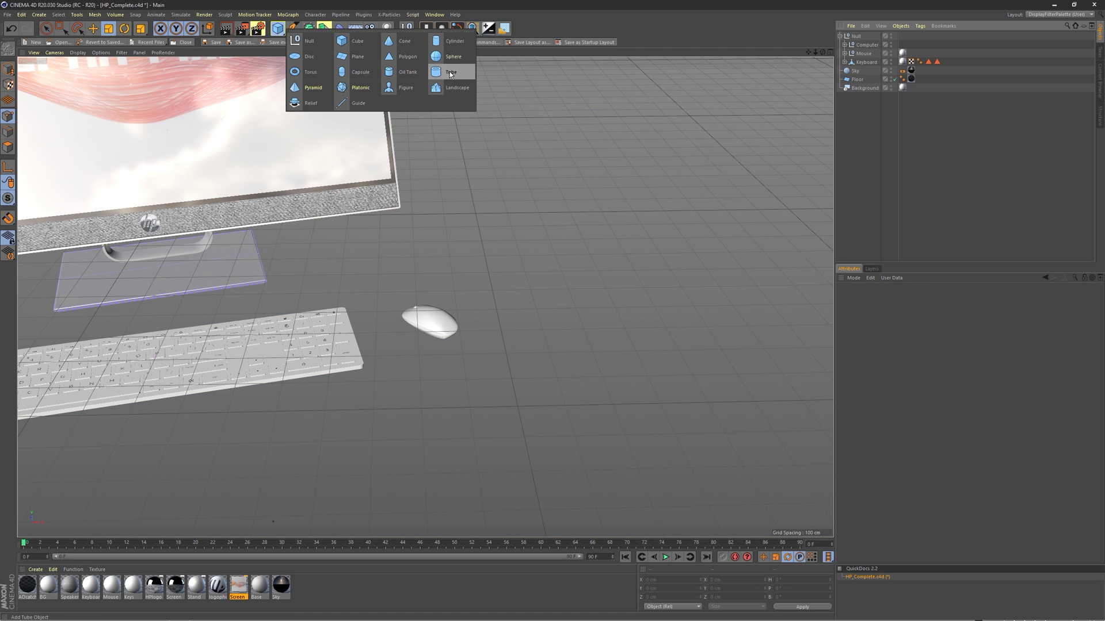
left_click(450, 71)
left_click_drag(576, 205, 210, 216, "alt")
key("r")
key("o")
mouse_move(535, 190)
left_mouse_down("alt")
mouse_move(432, 240)
mouse_move(430, 141)
left_mouse_up("alt")
Tilt the tube and generate a Floor - Tube plane beneath it.
key("e")
key("r")
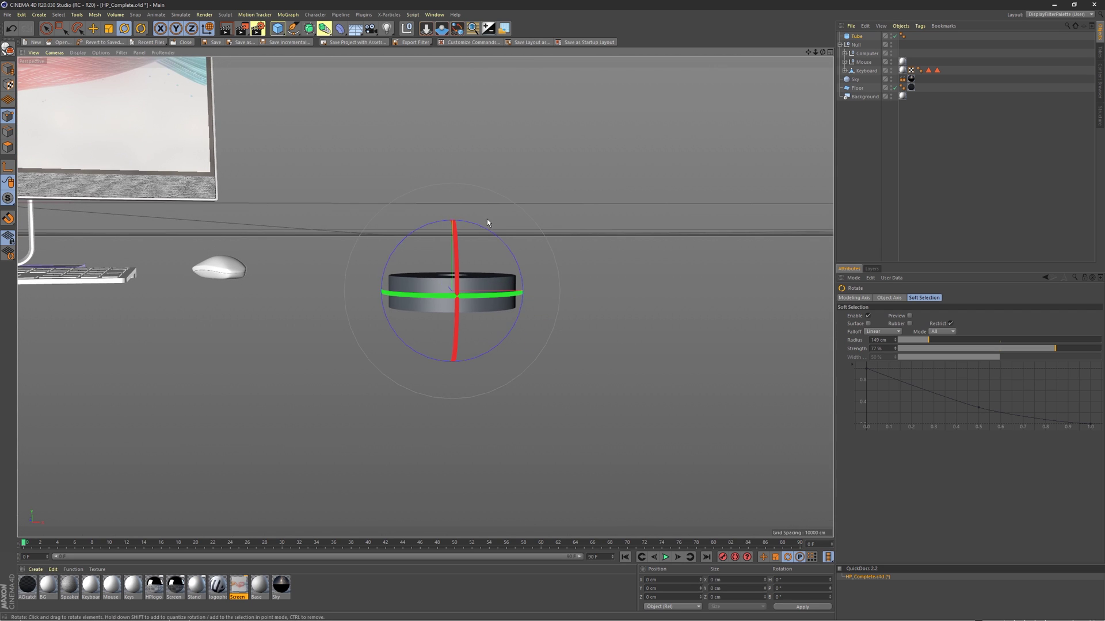
mouse_move(487, 219)
left_mouse_down()
mouse_move(488, 233)
mouse_move(550, 227)
left_mouse_up()
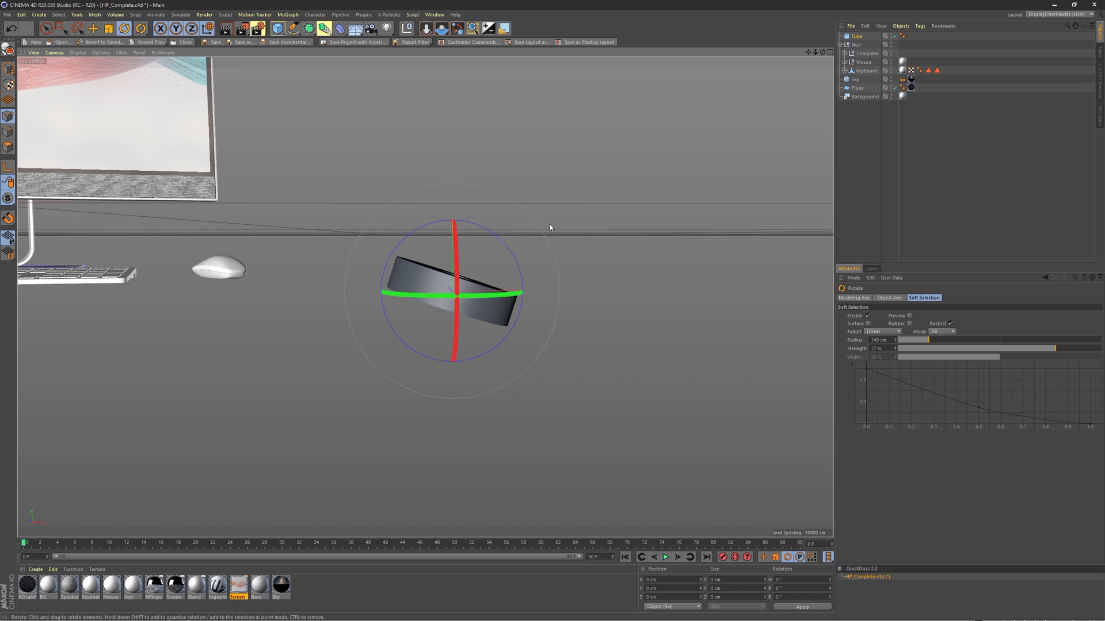
left_click(442, 28)
left_click_drag(460, 323, 490, 316, "alt")
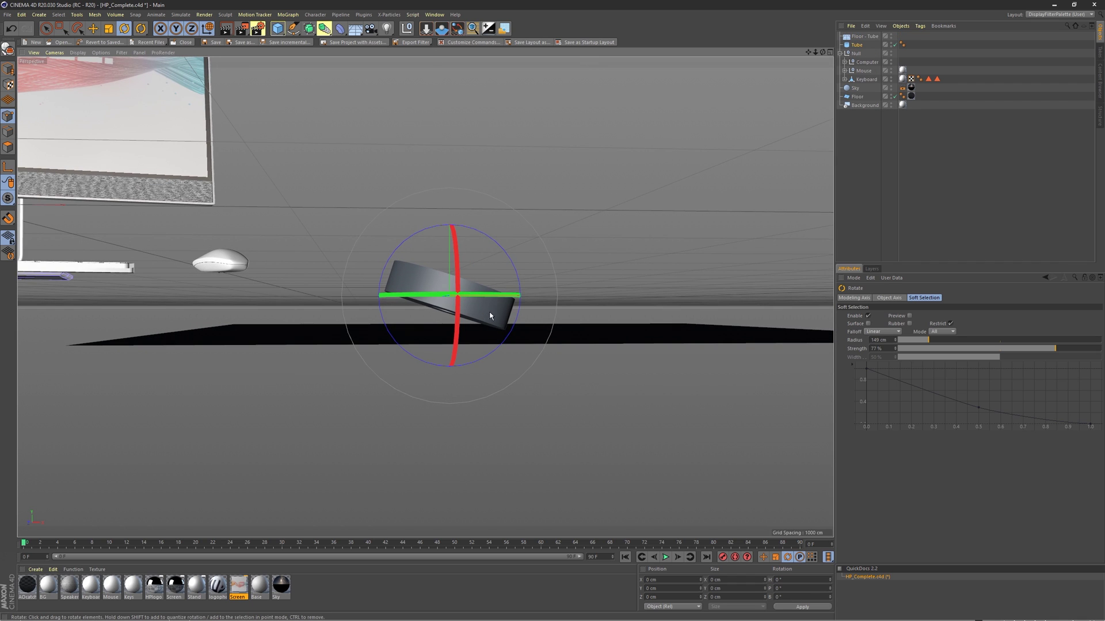
left_click(864, 36)
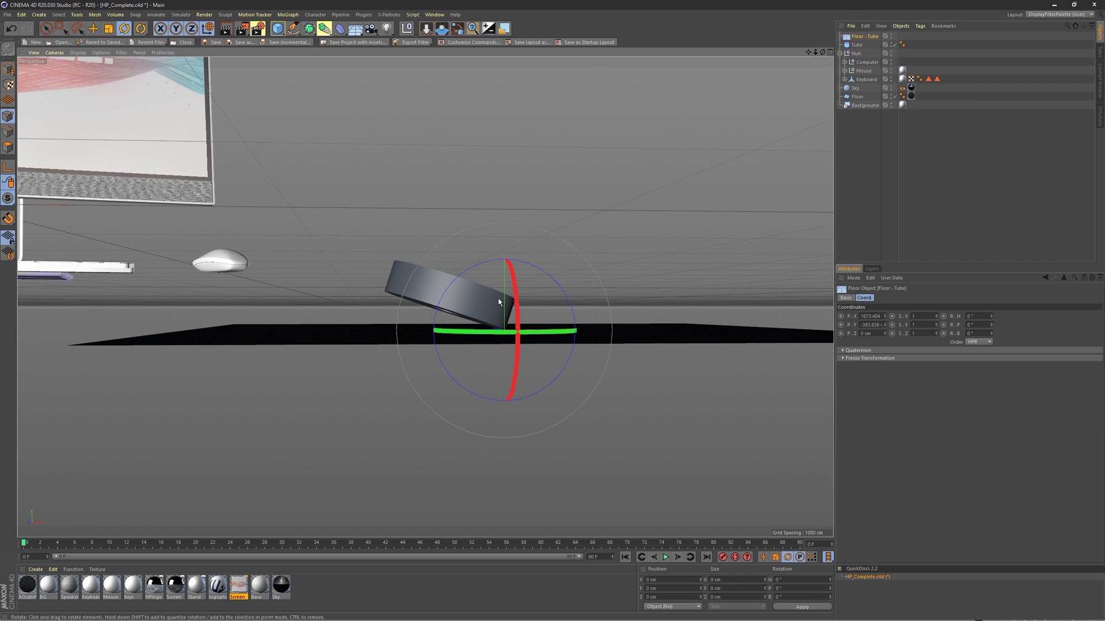
left_click_drag(491, 290, 492, 314, "alt")
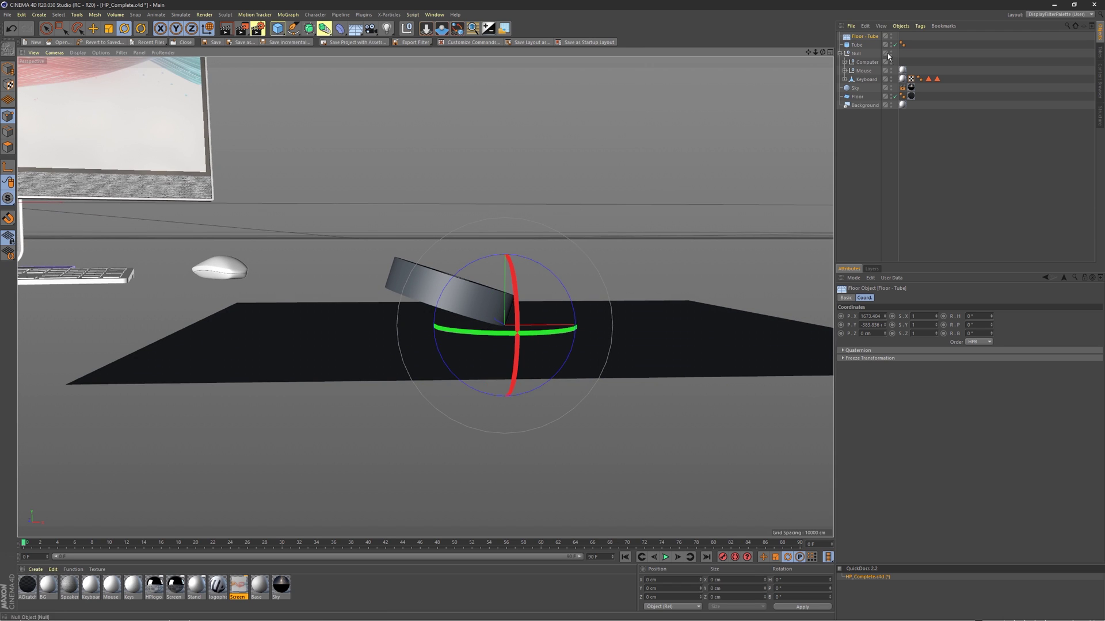
Re-tilt the tube about -40 degrees, regenerate its floor, then undo everything with Ctrl+Z.
key("Delete")
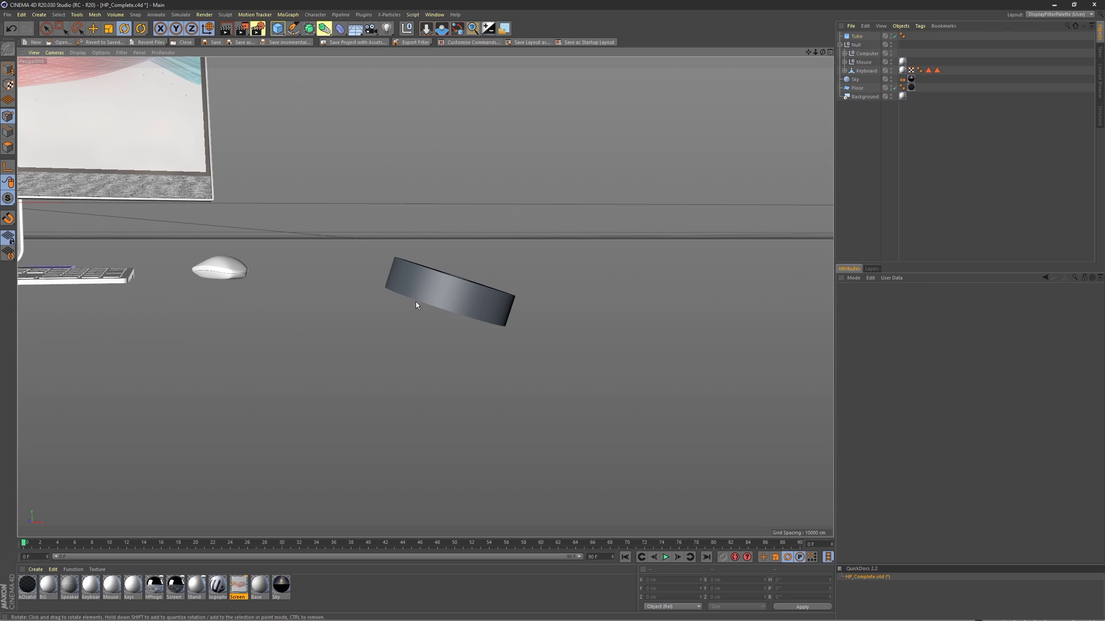
left_click(416, 301)
left_click_drag(429, 229, 389, 258)
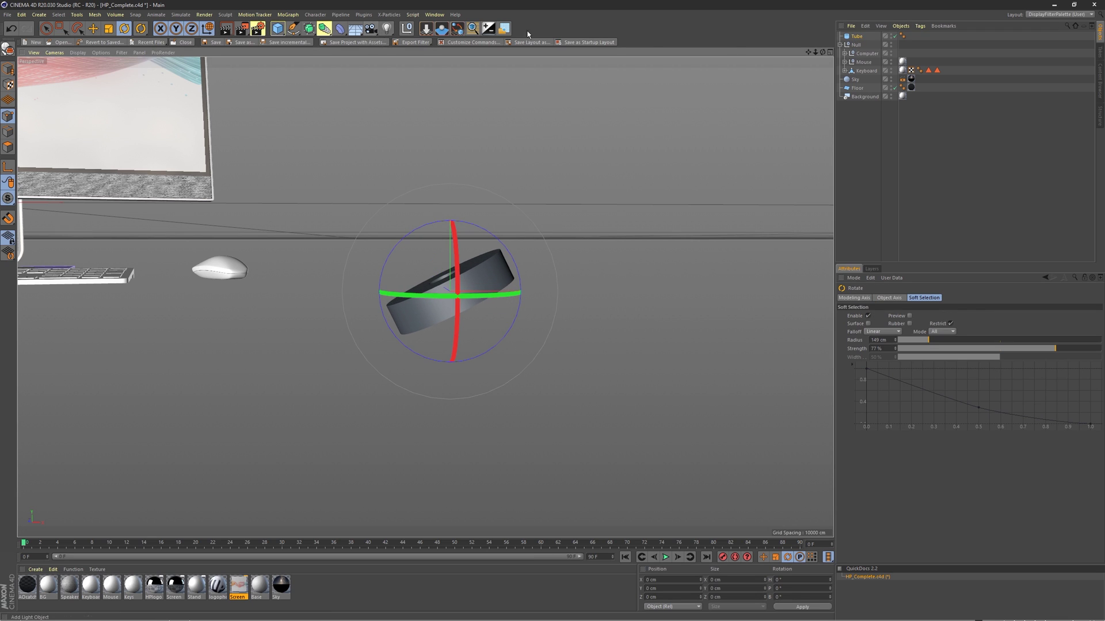
left_click(441, 30)
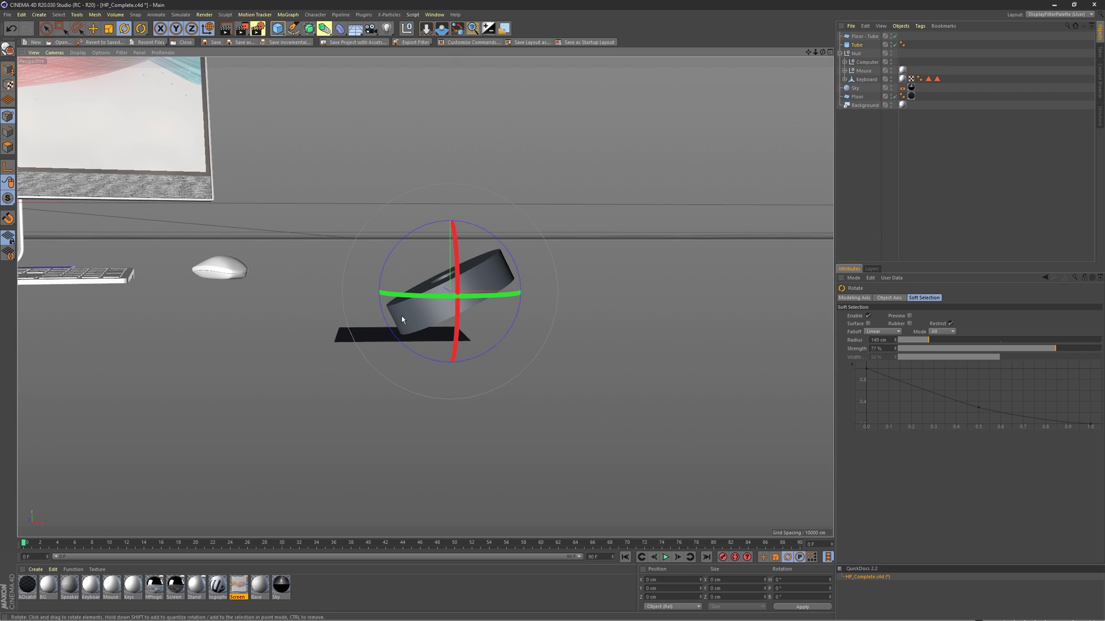
key("ctrl+z")
key("ctrl+z")
key("ctrl+z")
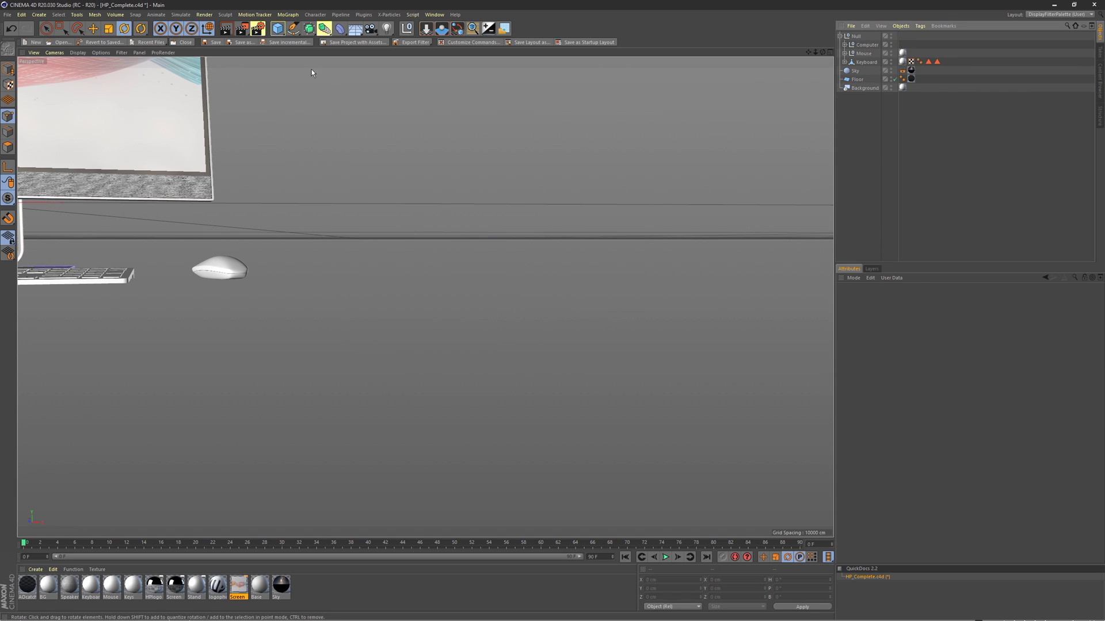
Add a Cube with the Keyboard material and make it editable.
left_click(279, 29)
left_click(358, 41)
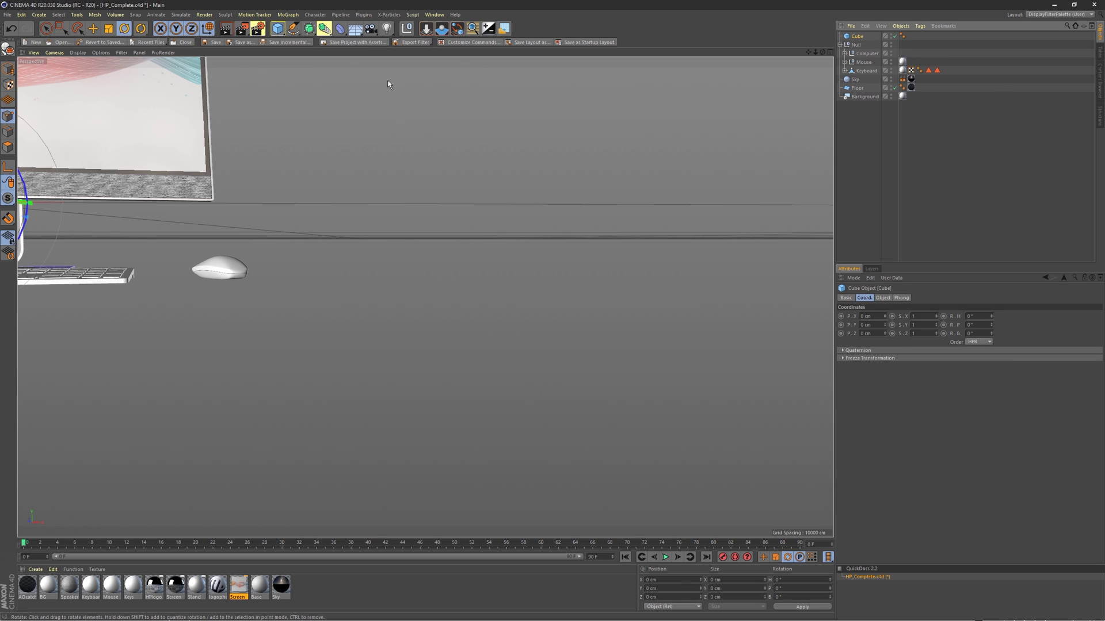
mouse_move(90, 585)
left_mouse_down()
mouse_move(470, 229)
mouse_move(414, 173)
left_mouse_up()
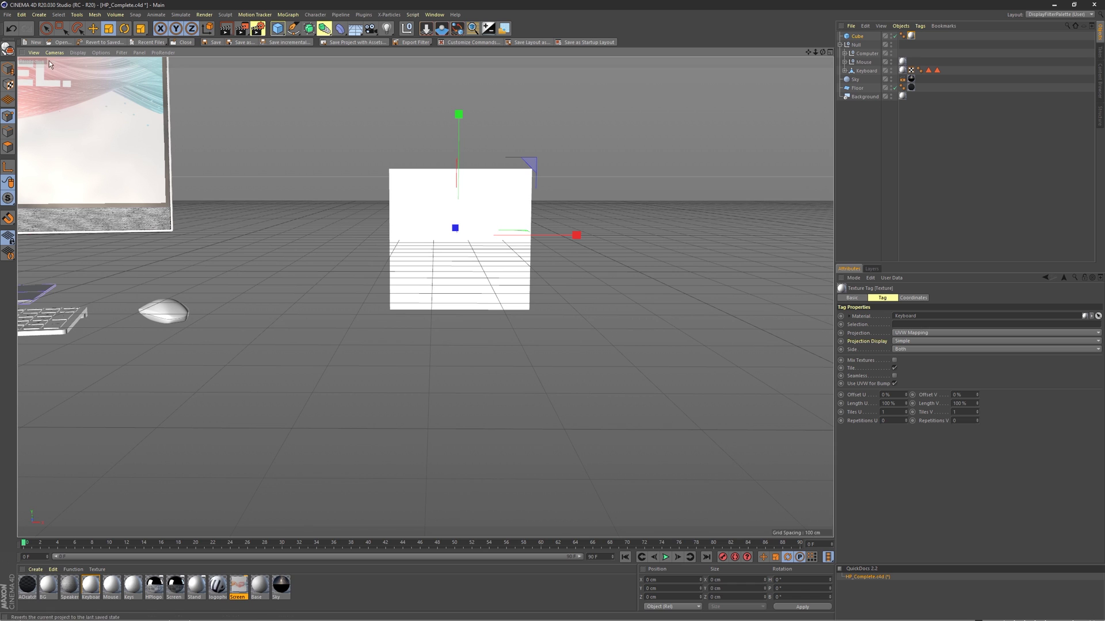
key("c")
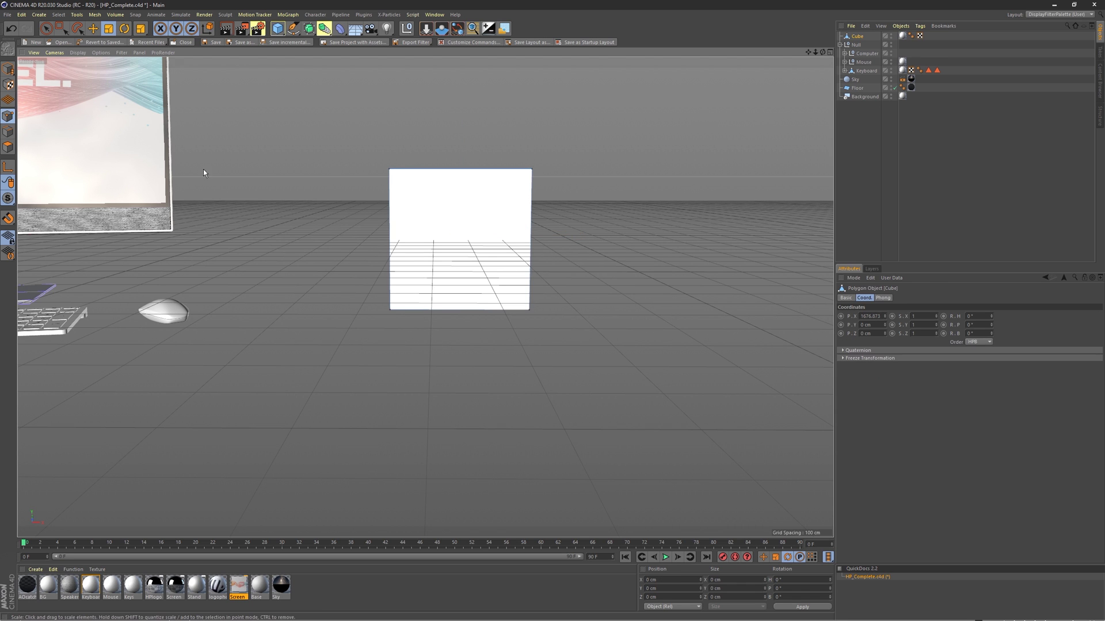
Generate a Floor - Cube plane under the cube, inspect it, and reselect the cube.
left_click_drag(203, 171, 452, 363, "alt")
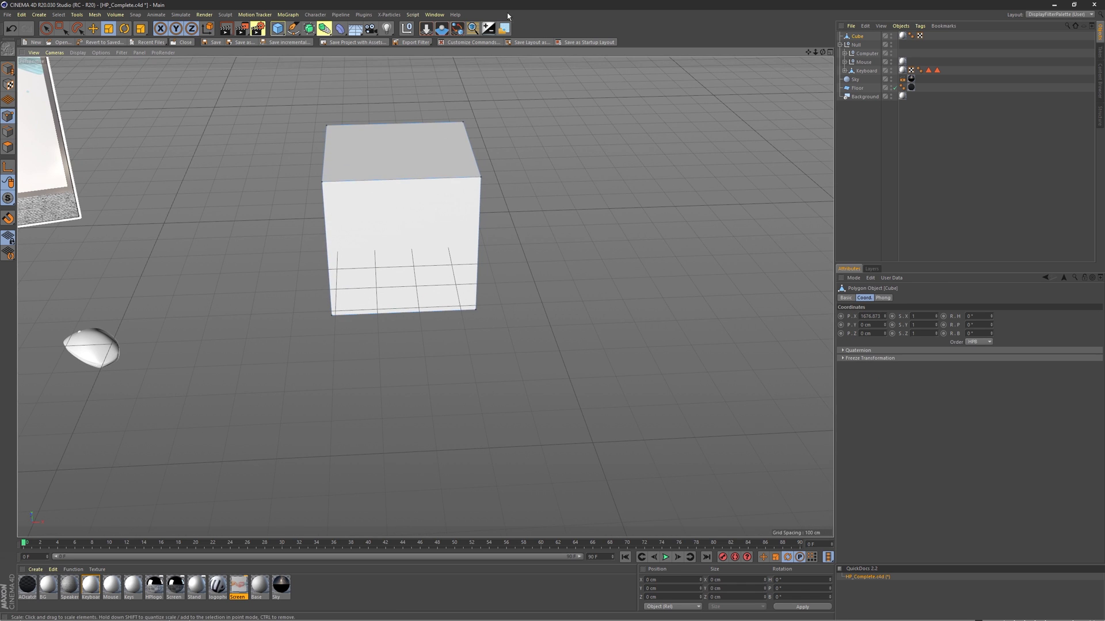
left_click(441, 28)
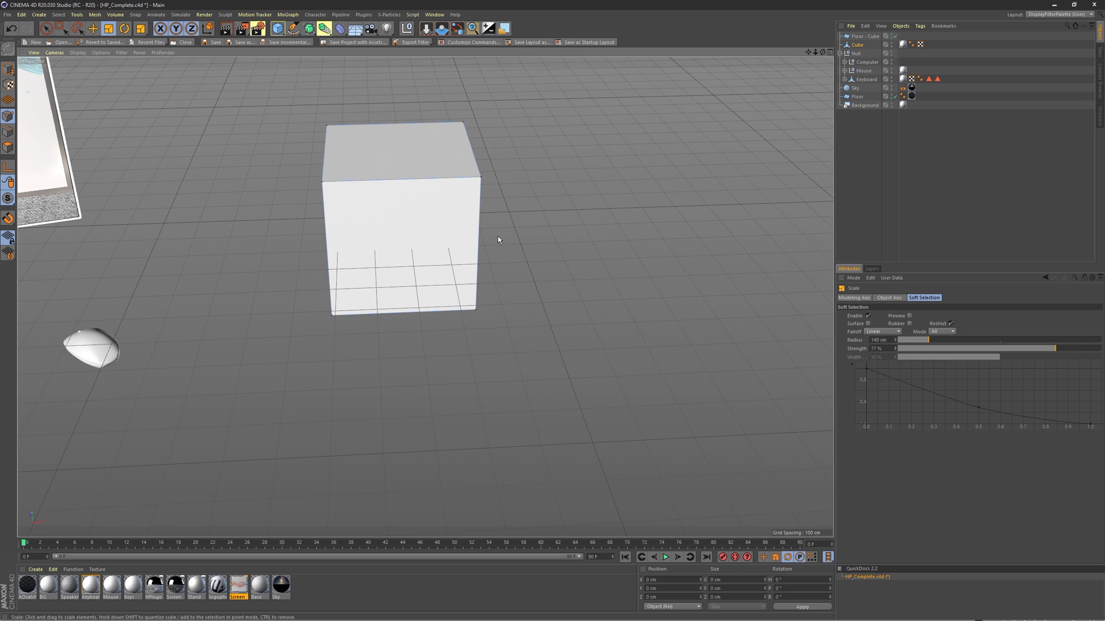
left_click(566, 240)
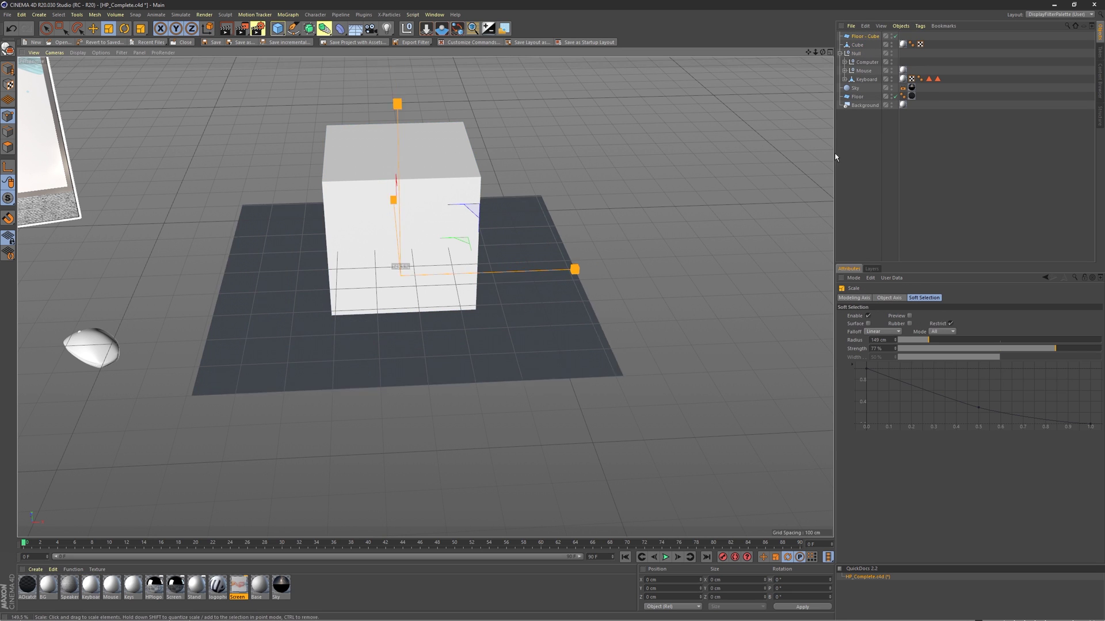
mouse_move(425, 247)
left_mouse_down("alt")
mouse_move(430, 323)
mouse_move(430, 214)
left_mouse_up("alt")
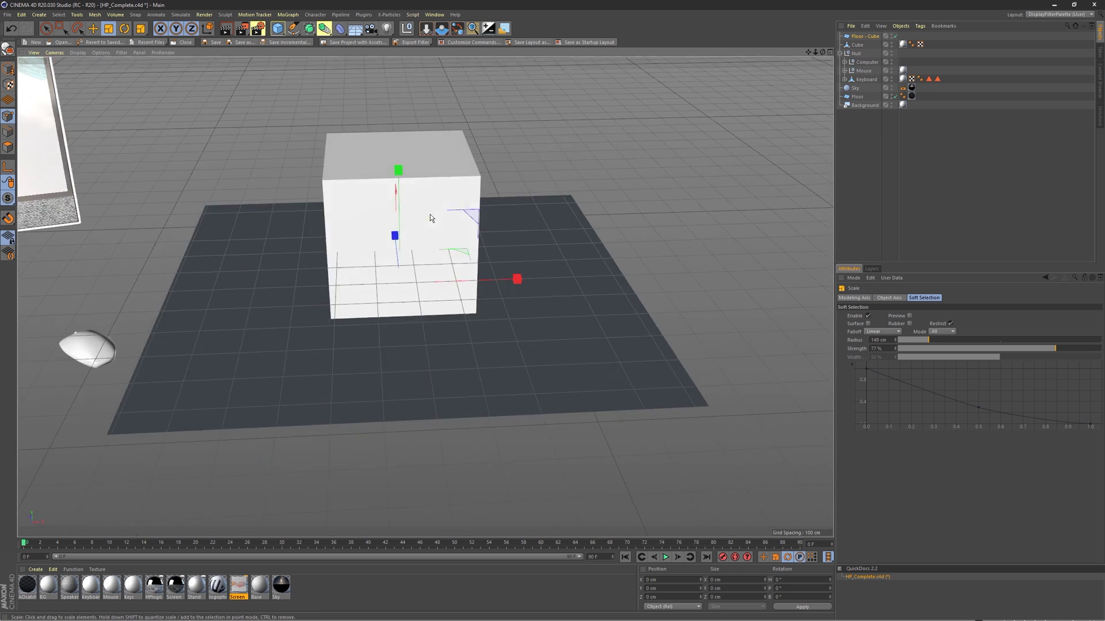
left_click(855, 44)
Drag the cube's corner points outward to shape it into a long ramp.
key("space")
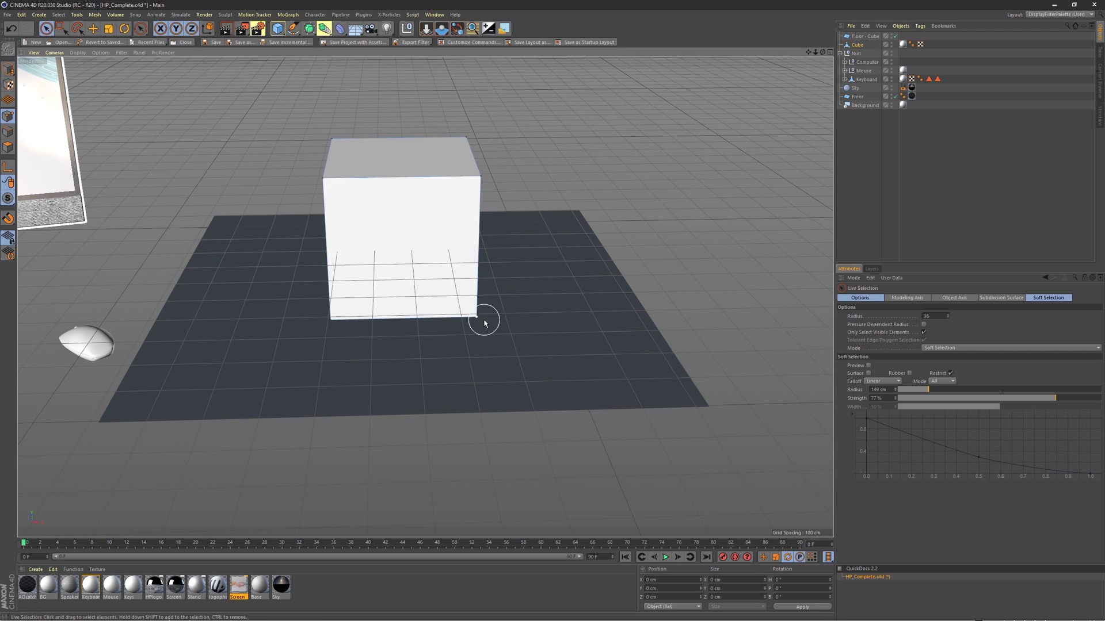
left_click_drag(561, 314, 785, 414)
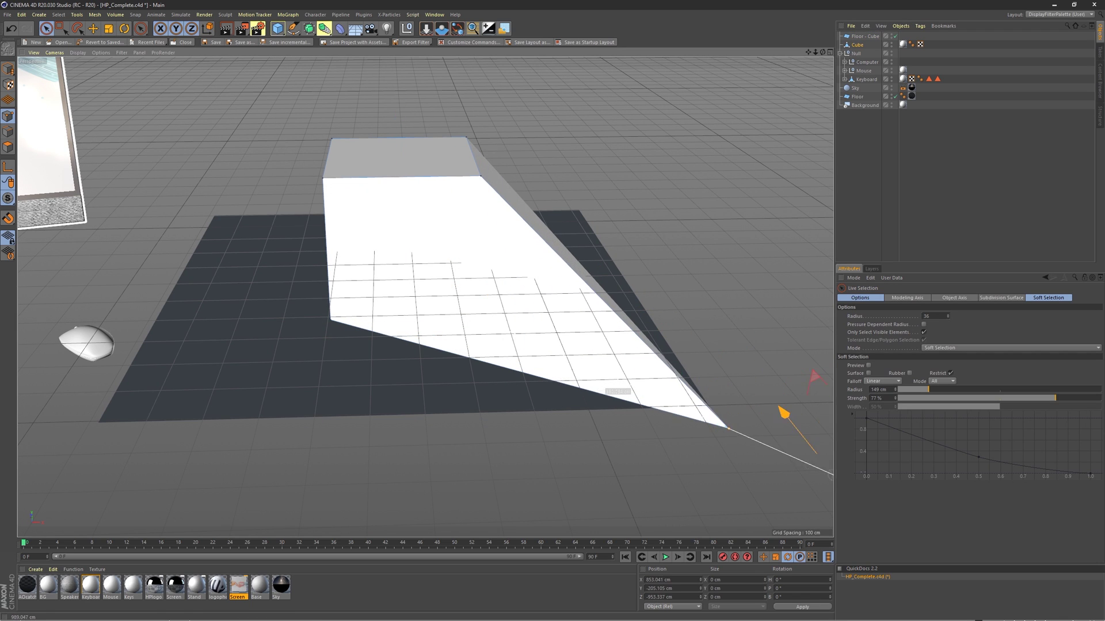
left_click(331, 320)
left_click_drag(336, 326, 423, 443)
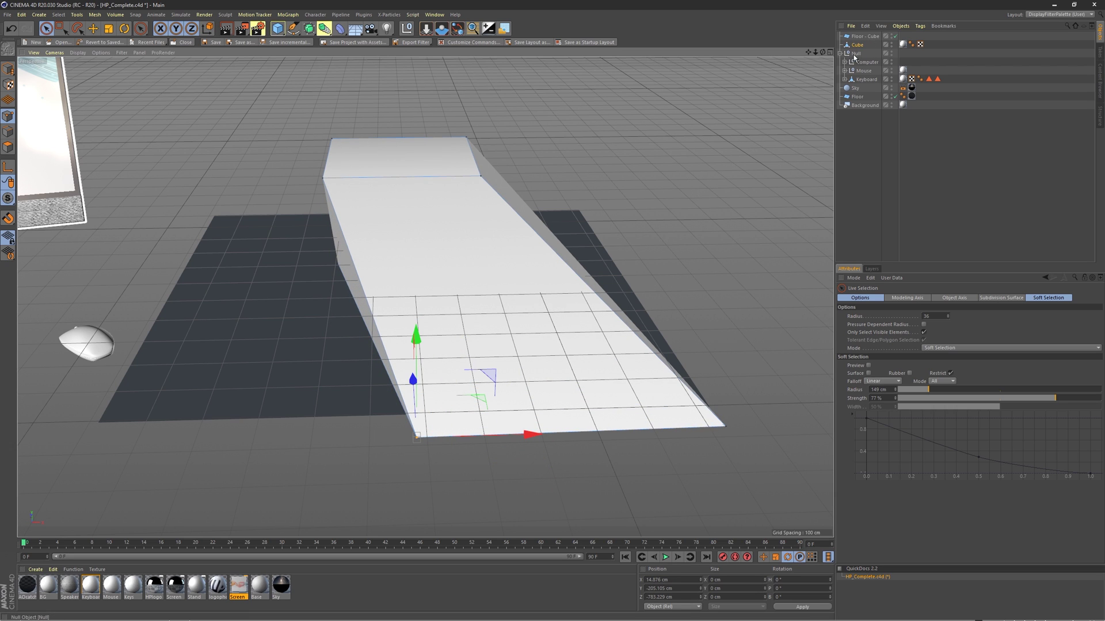
left_click(835, 46)
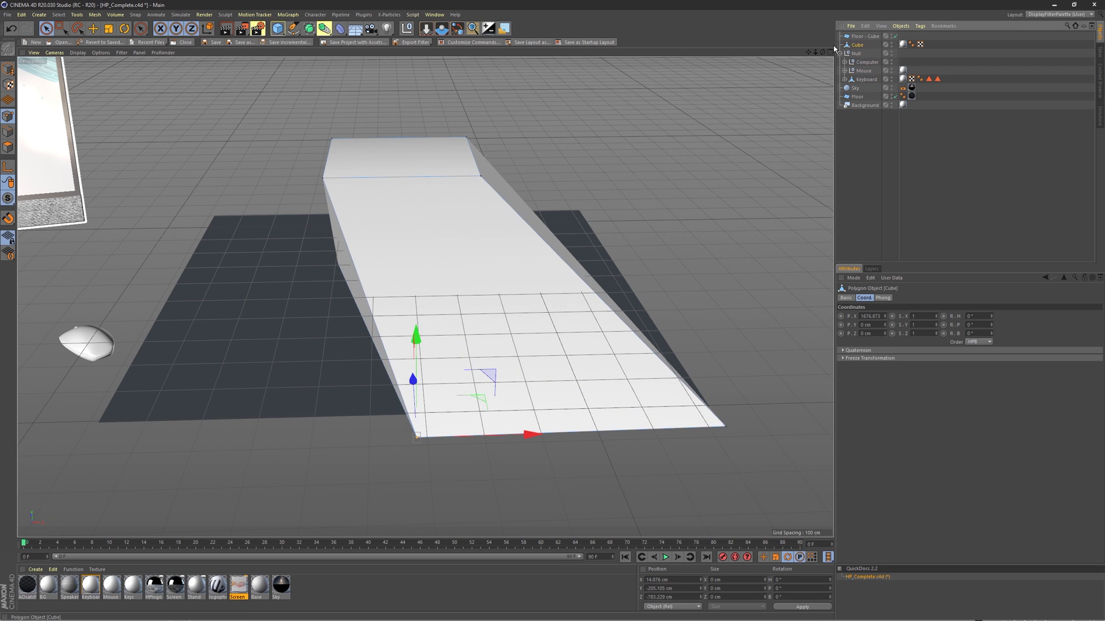
Generate a second floor, scale it up around the ramp, and nest it under the first floor.
left_click(425, 28)
left_click(864, 35)
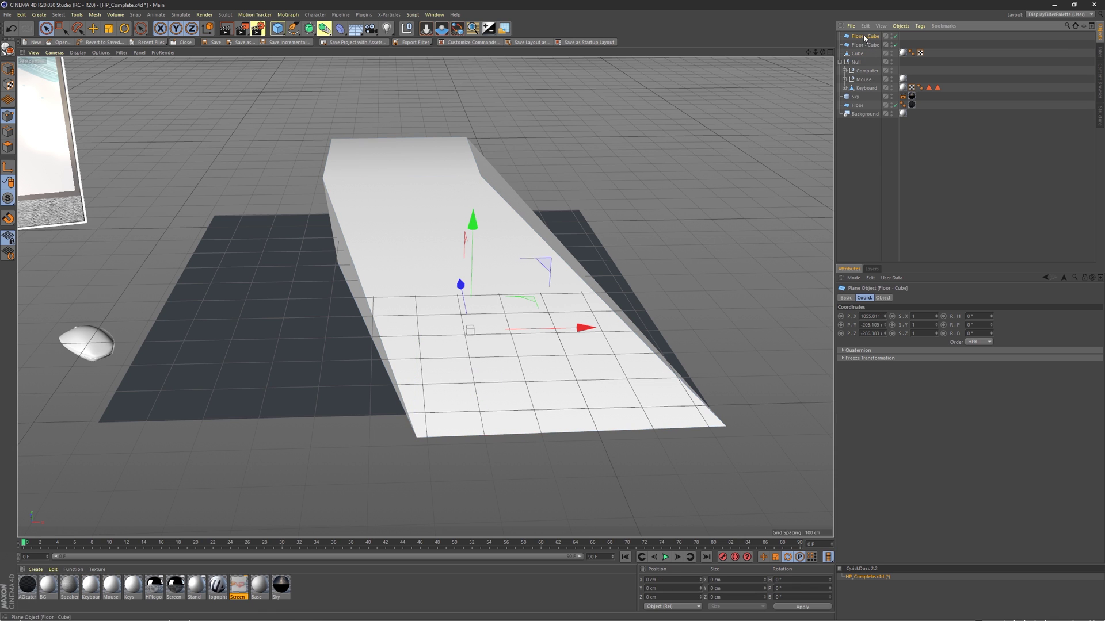
key("t")
left_click_drag(607, 167, 690, 130)
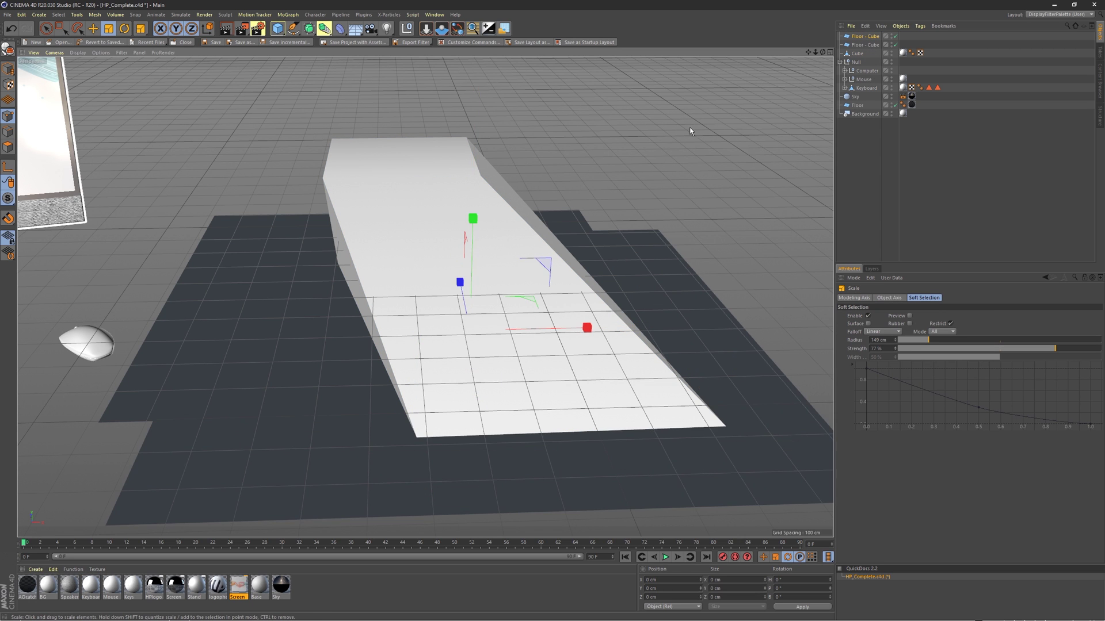
mouse_move(500, 242)
left_mouse_down("alt")
mouse_move(488, 345)
mouse_move(498, 181)
left_mouse_up("alt")
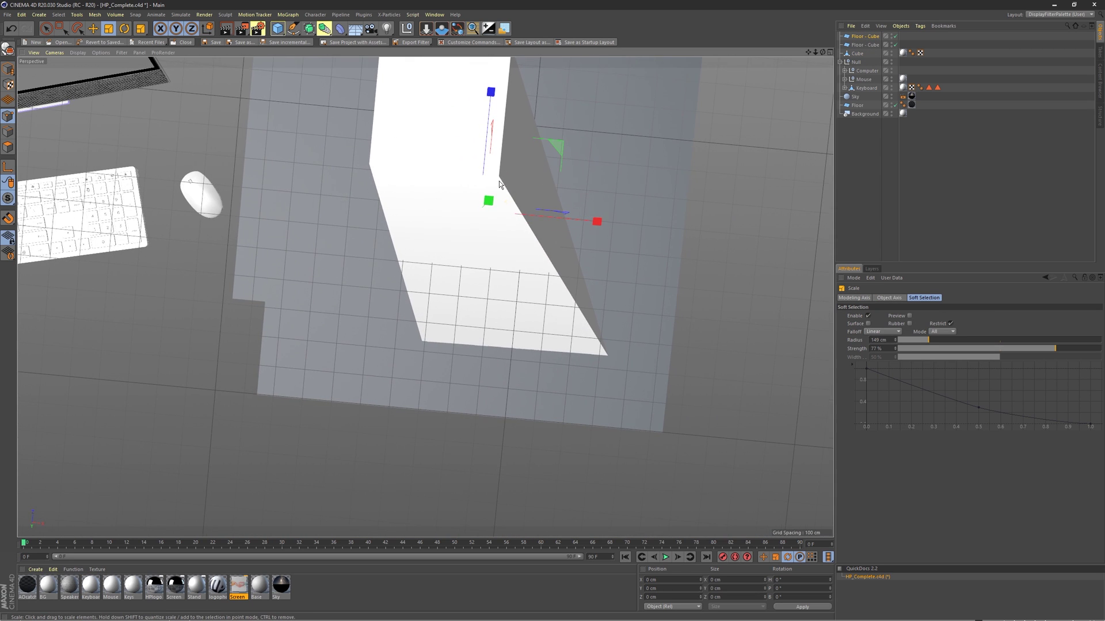
left_click(861, 45)
left_click_drag(862, 46, 858, 37)
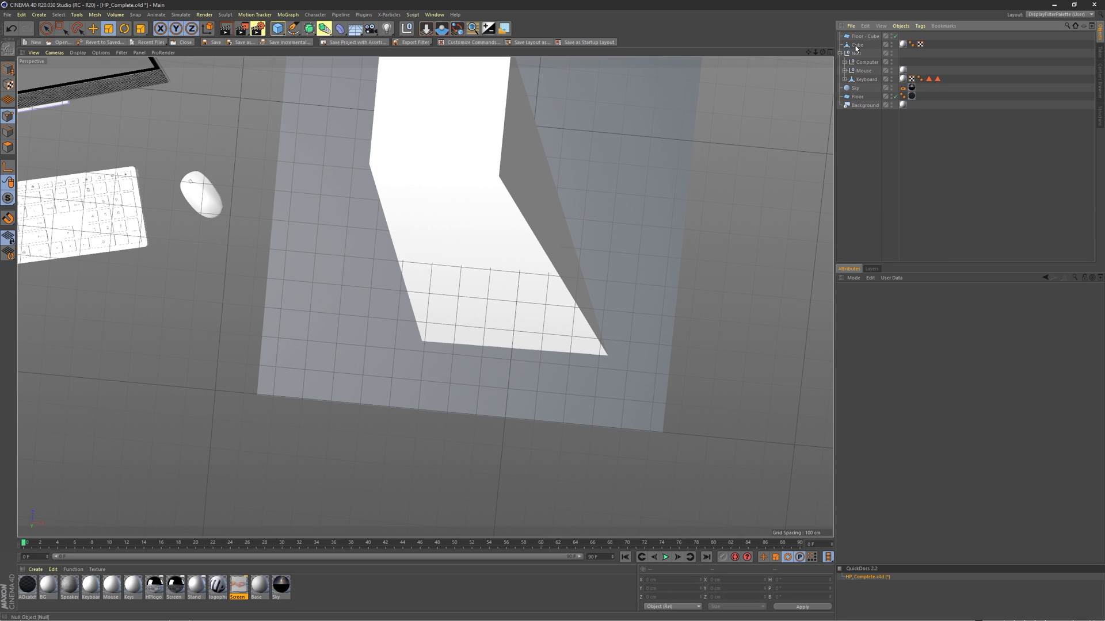
Inspect the ramp and its floor from several angles, then delete them.
left_click_drag(730, 86, 587, 249, "alt")
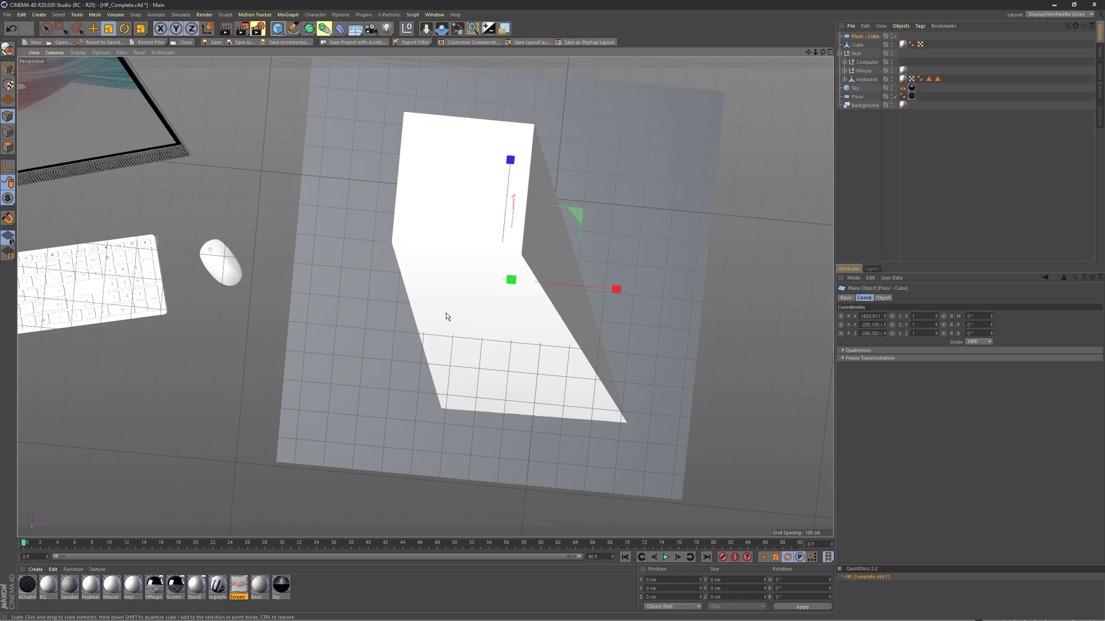
mouse_move(446, 316)
left_mouse_down("alt")
mouse_move(502, 234)
mouse_move(496, 119)
mouse_move(515, 111)
left_mouse_up("alt")
scroll(378, 328, "down", 2)
mouse_move(378, 329)
left_mouse_down("alt")
mouse_move(475, 476)
mouse_move(493, 413)
mouse_move(652, 318)
left_mouse_up("alt")
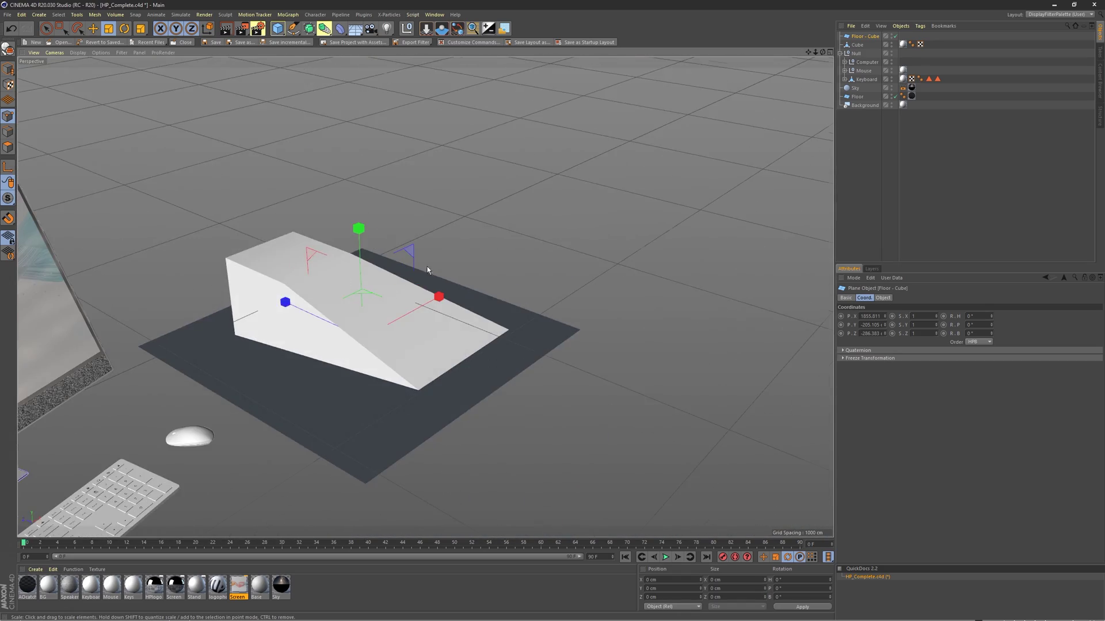
left_click_drag(427, 267, 526, 237, "alt")
scroll(526, 237, "up", 3)
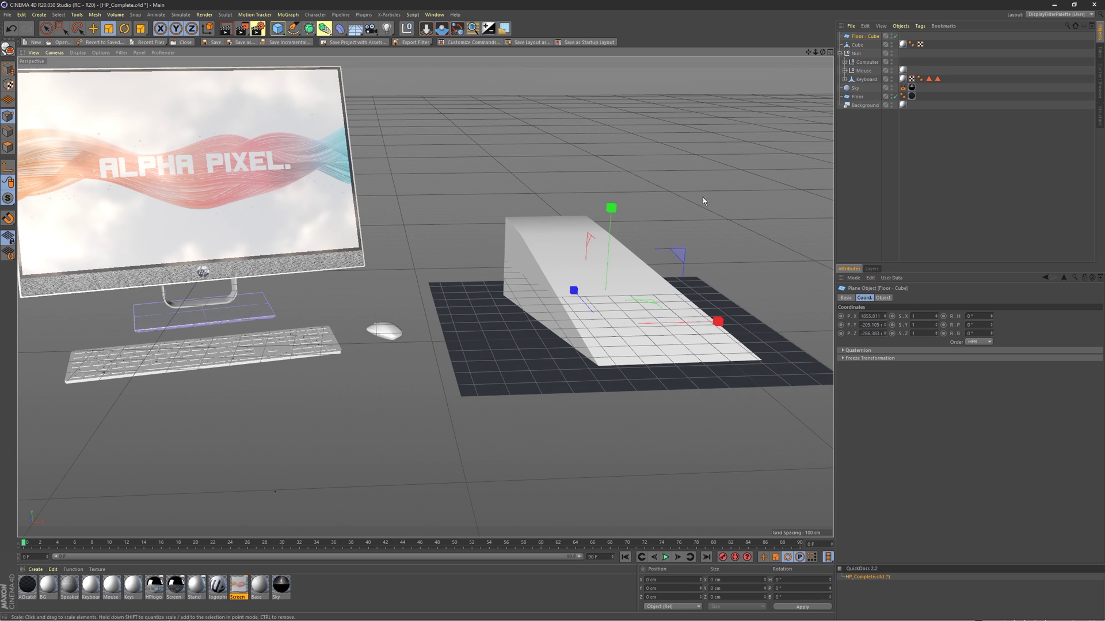
left_click(857, 44)
key("Delete")
key("Delete")
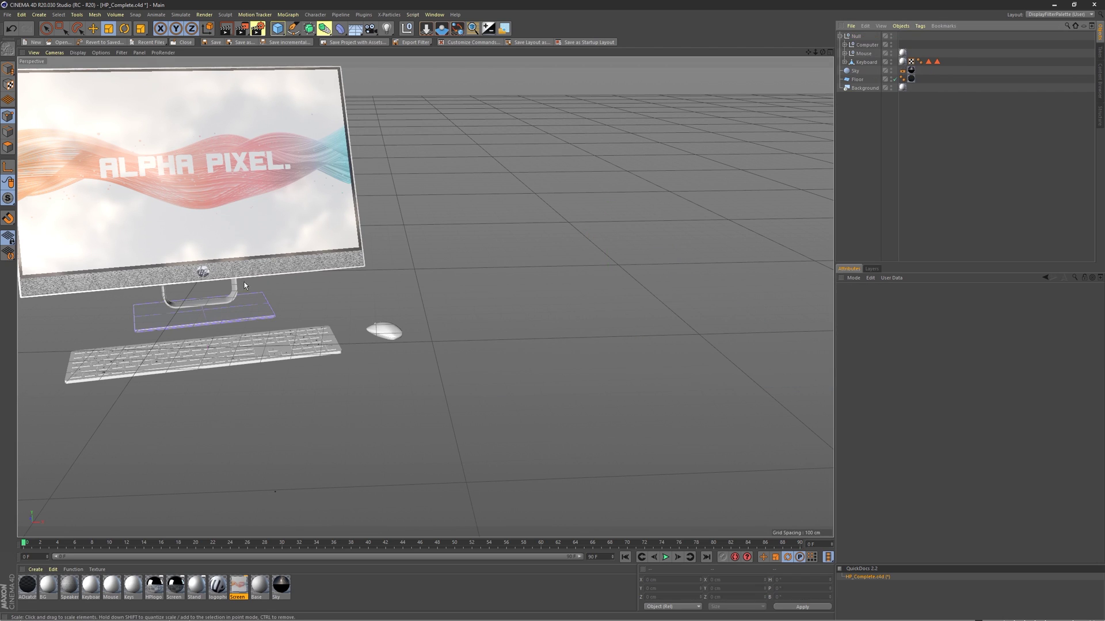
Orbit and pan the viewport to frame the monitor, keyboard and mouse.
scroll(244, 282, "down", 3)
left_click_drag(244, 282, 399, 296, "alt")
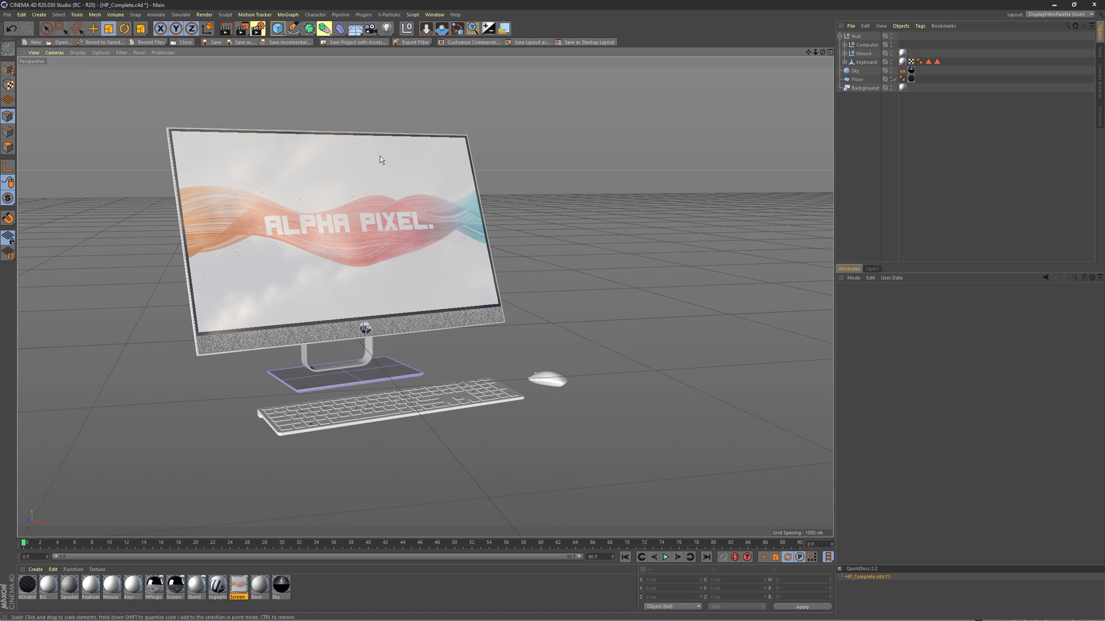
middle_click_drag(505, 202, 395, 216, "alt")
key("e")
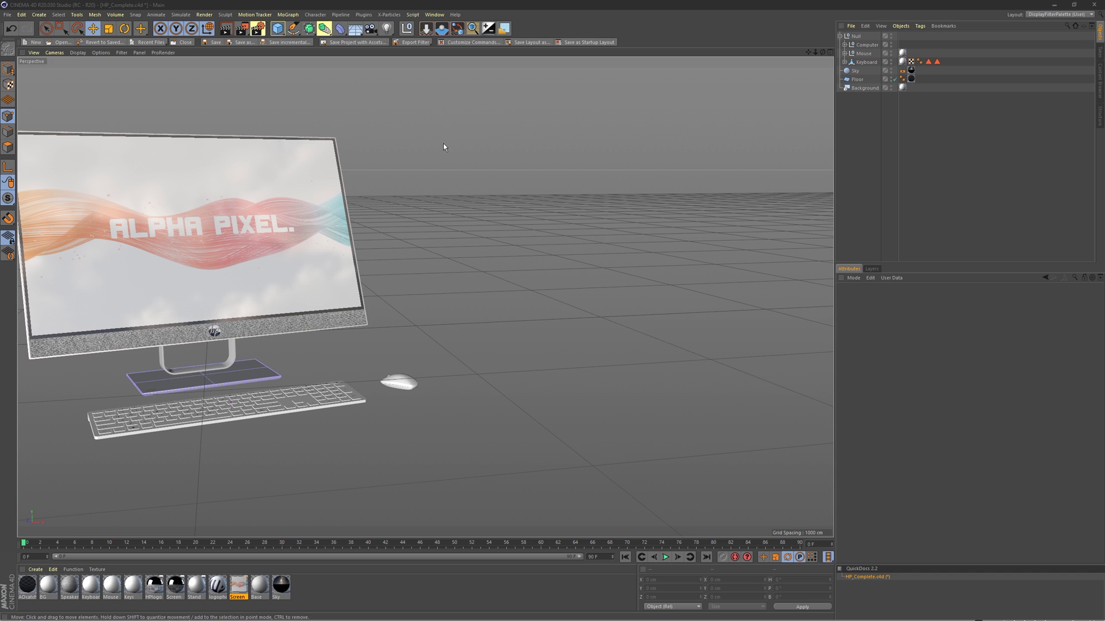
mouse_move(443, 148)
middle_mouse_down("alt")
mouse_move(461, 241)
mouse_move(508, 202)
middle_mouse_up("alt")
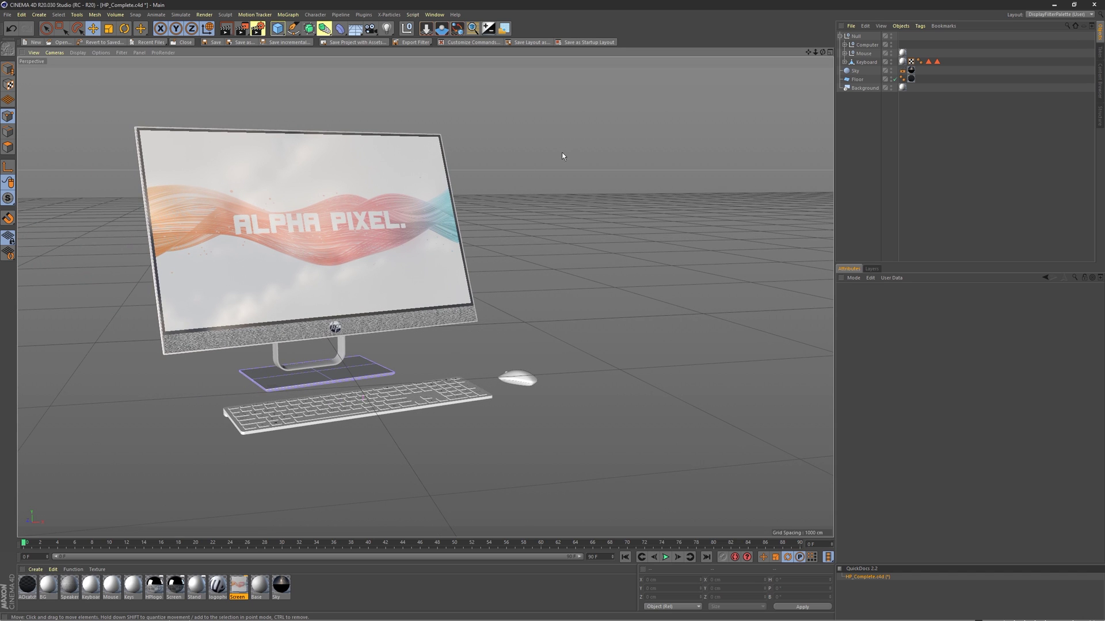